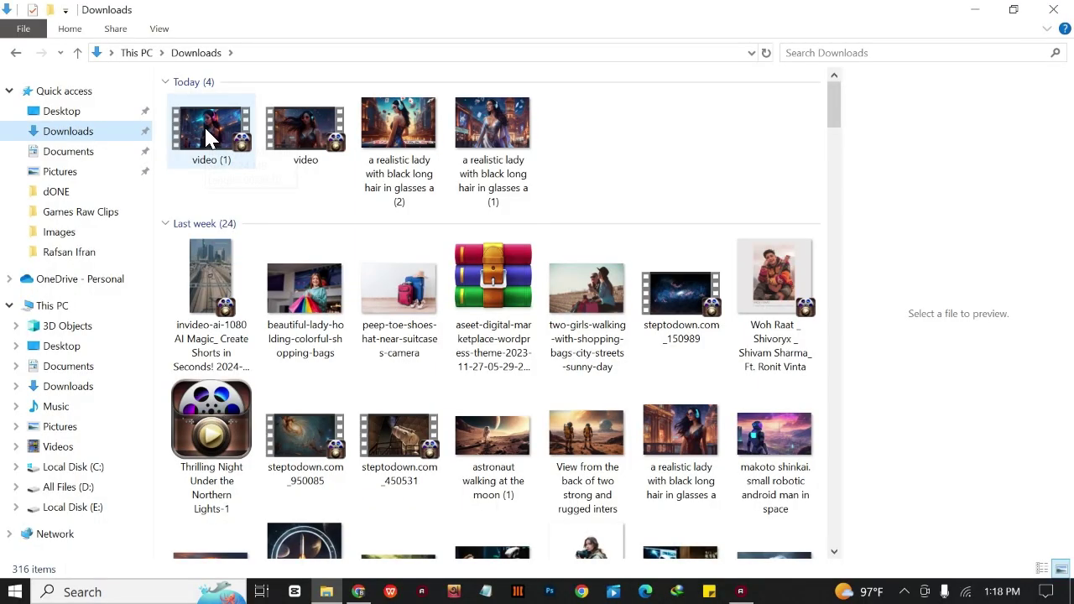
Step: Play video (1) full screen in 5KPlayer past the security warning, then close it
double_click(208, 136)
left_click(586, 322)
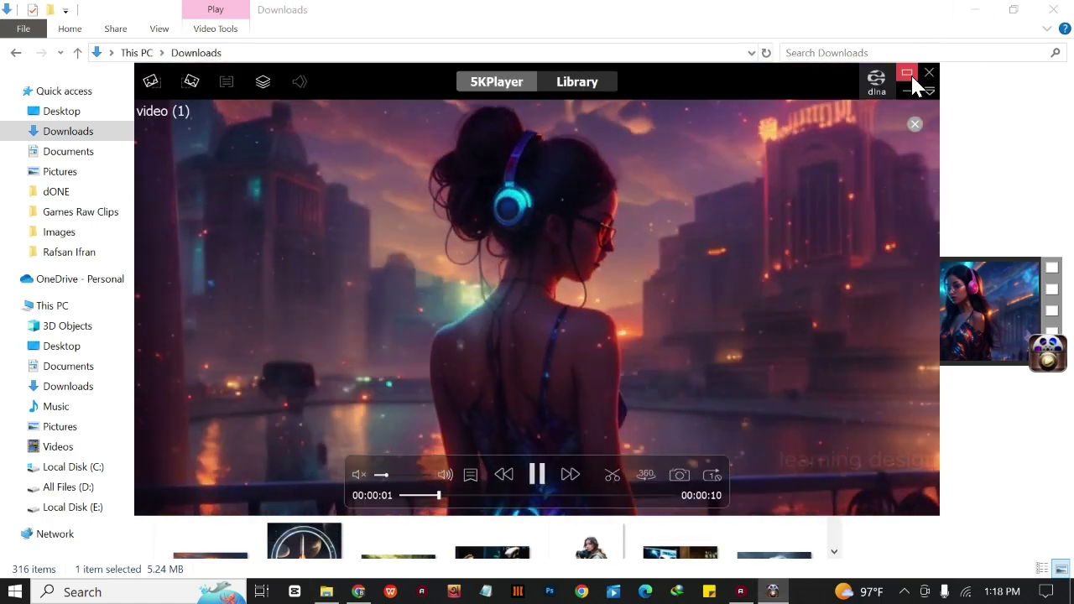
left_click(911, 73)
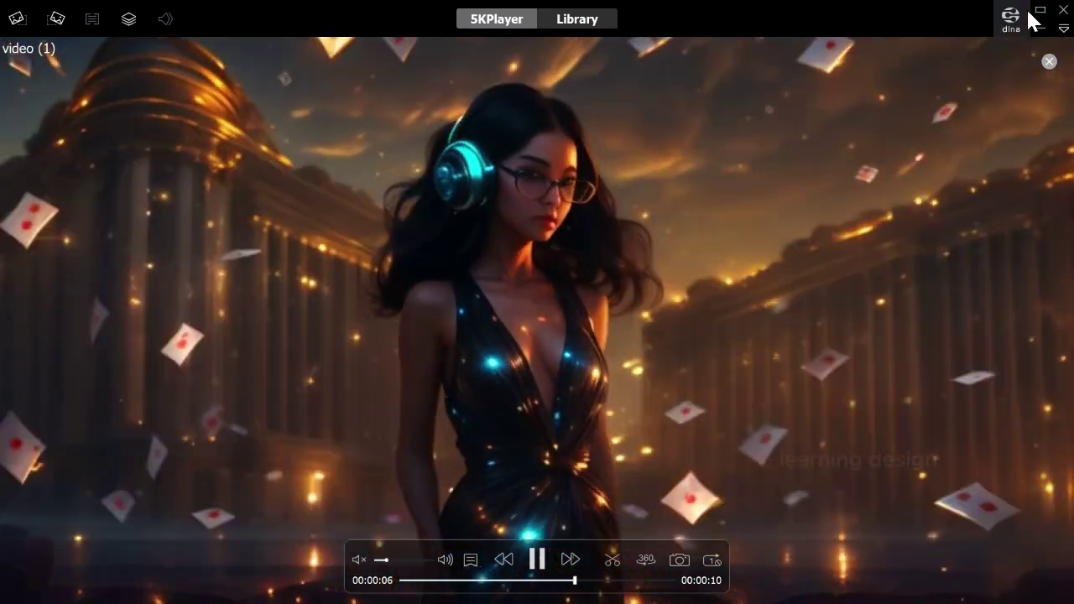
left_click(1040, 28)
Step: Play the clip named video full screen, then go to Google's search box
double_click(301, 144)
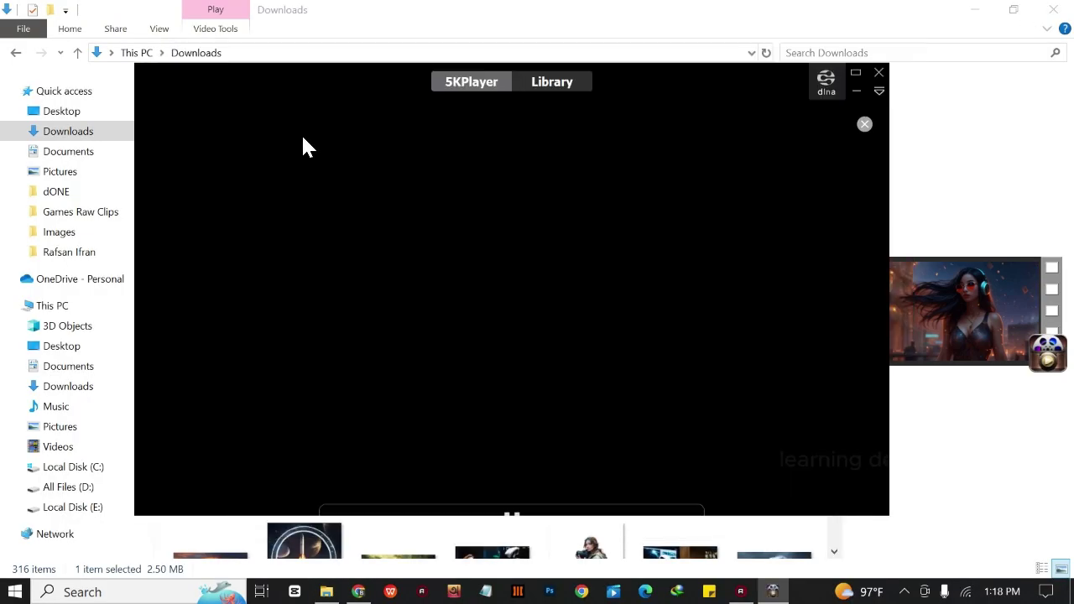
left_click(909, 72)
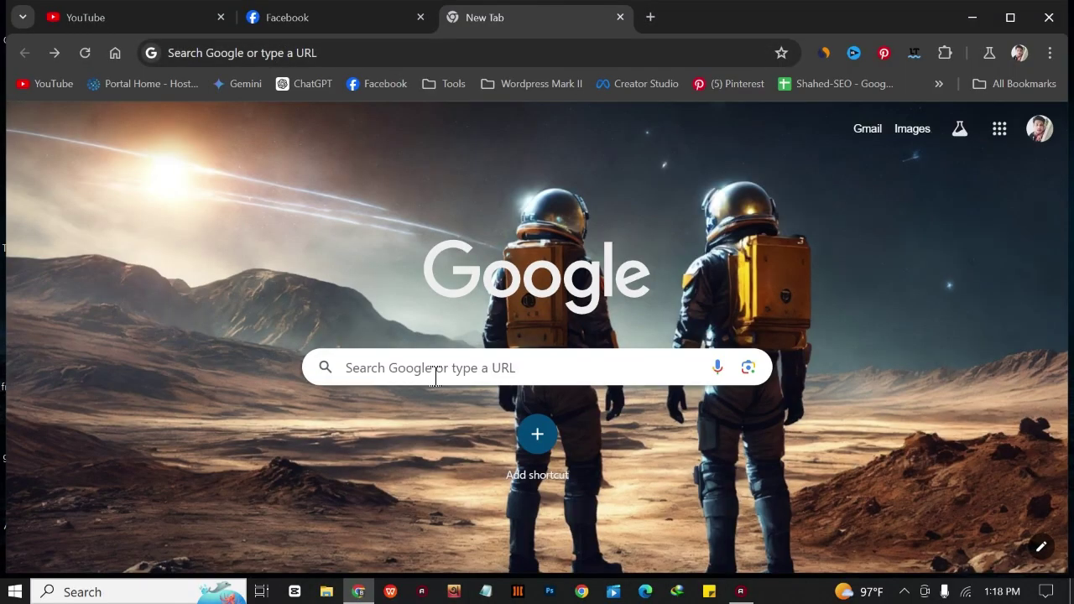
left_click(434, 369)
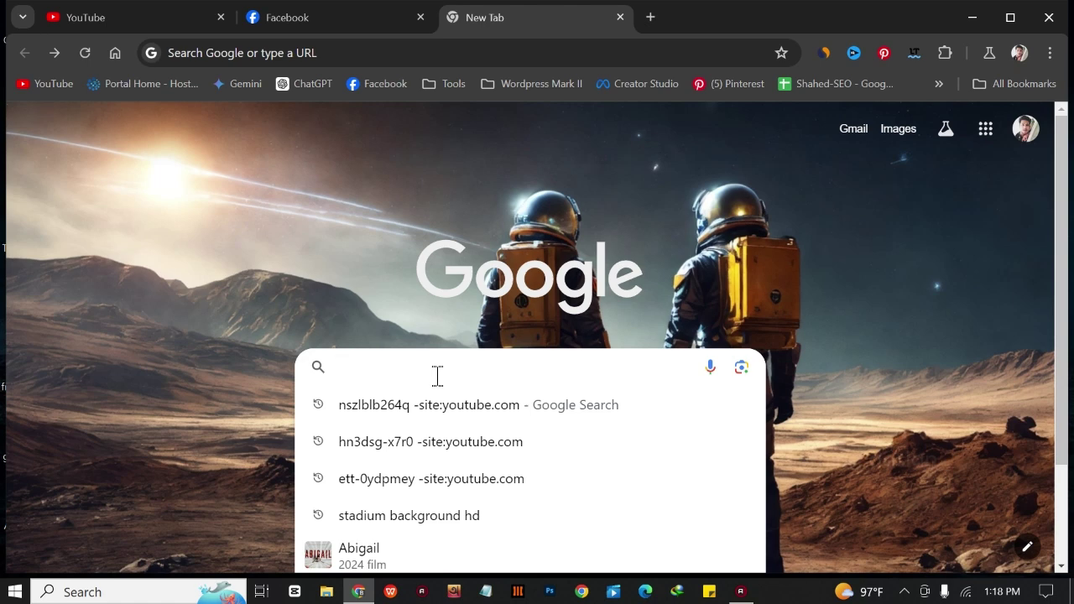
Step: Search Google for 'krea ai' and look over the results
type("kre")
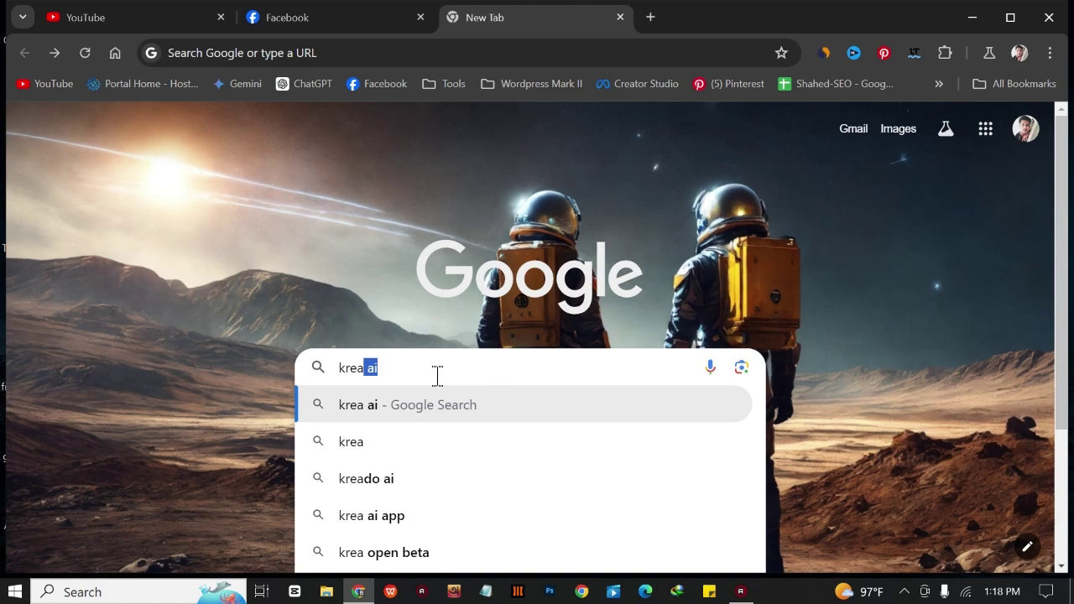
type("a")
key("Return")
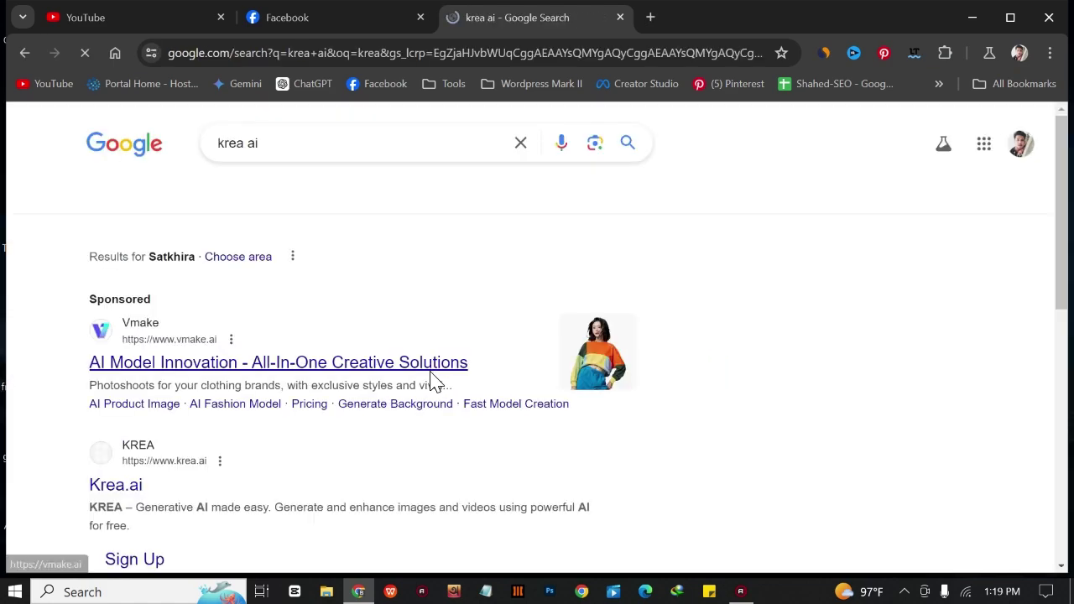
scroll(327, 360, "down", 5)
scroll(419, 371, "up", 2)
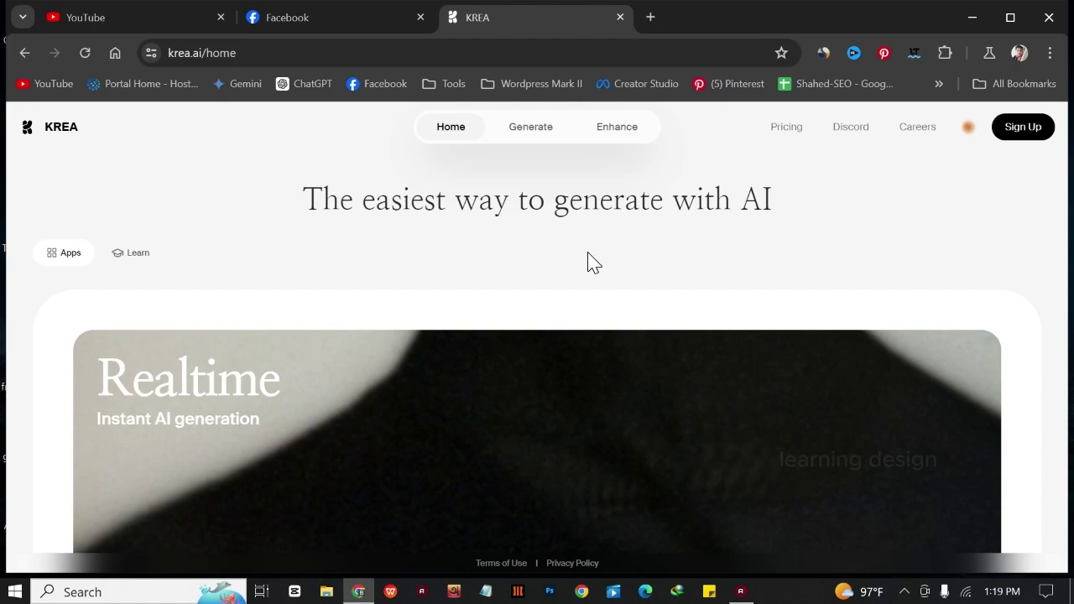
Step: Browse the krea.ai Realtime, Enhancer and Video cards, then bring up File Explorer
scroll(525, 338, "down", 8)
scroll(462, 335, "up", 8)
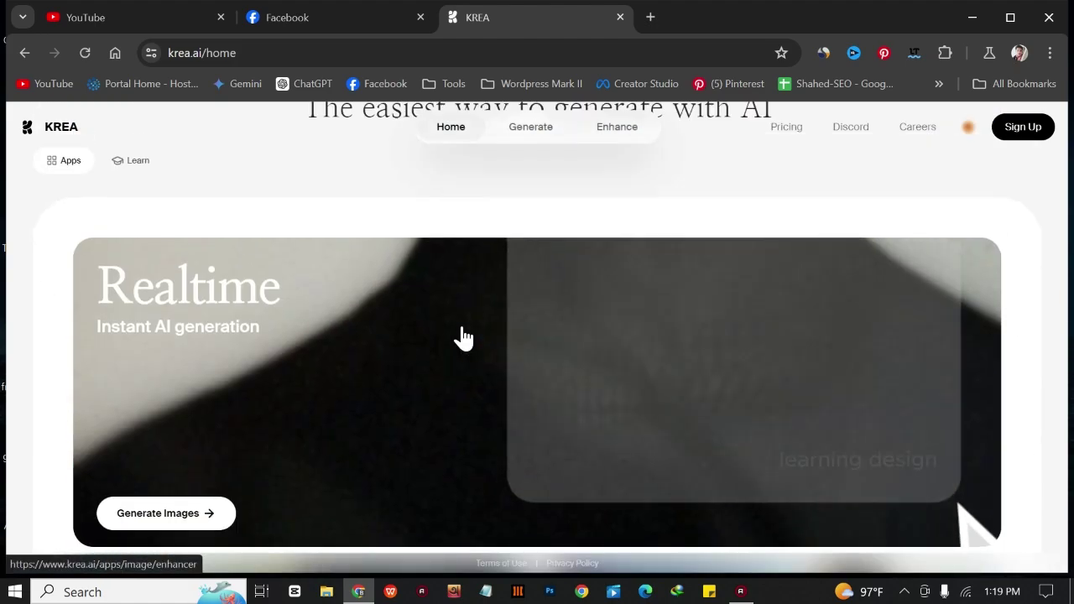
scroll(464, 338, "down", 1)
scroll(463, 338, "down", 2)
scroll(461, 338, "up", 4)
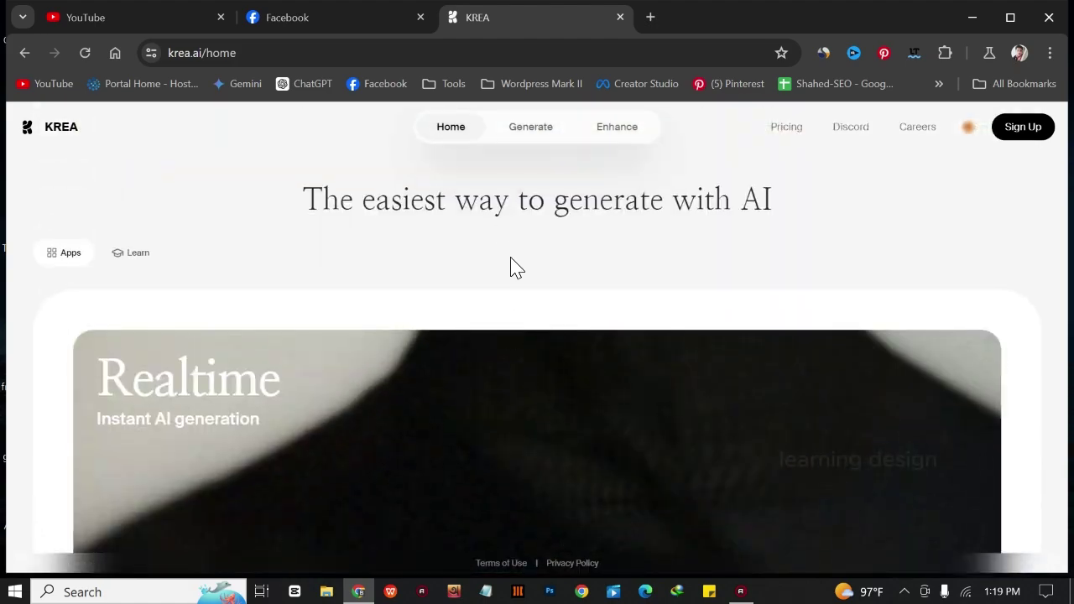
scroll(89, 280, "down", 2)
scroll(137, 367, "down", 1)
scroll(251, 335, "down", 2)
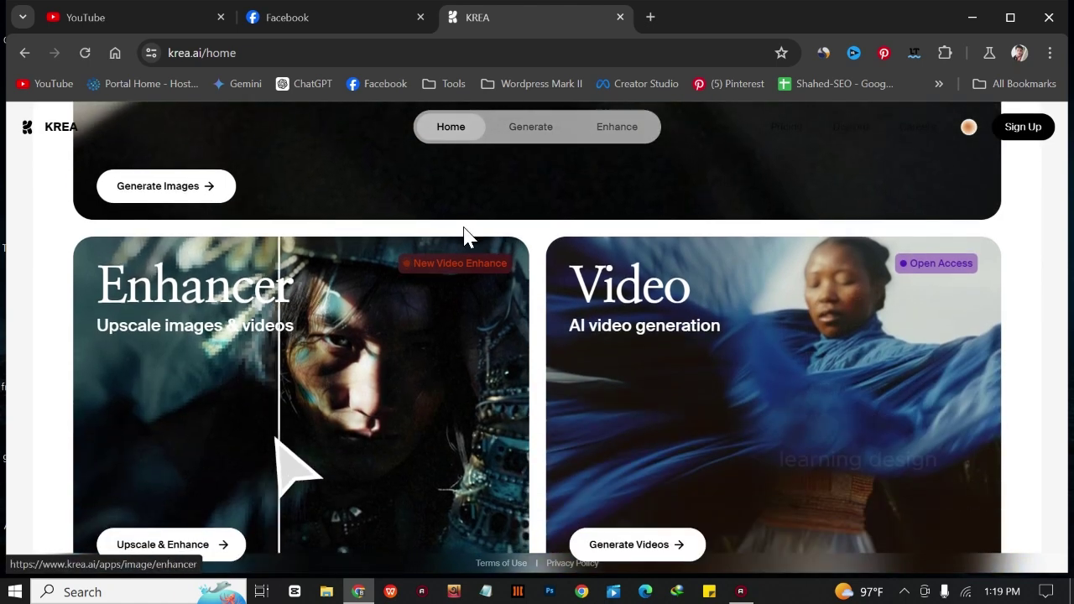
scroll(252, 318, "down", 1)
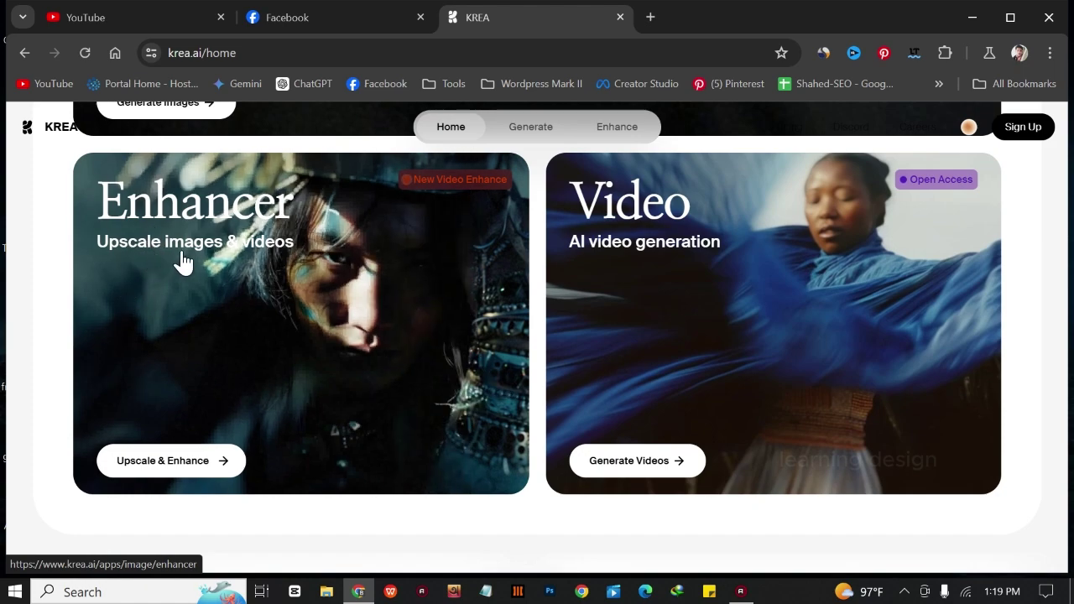
scroll(356, 295, "up", 1)
scroll(726, 271, "down", 2)
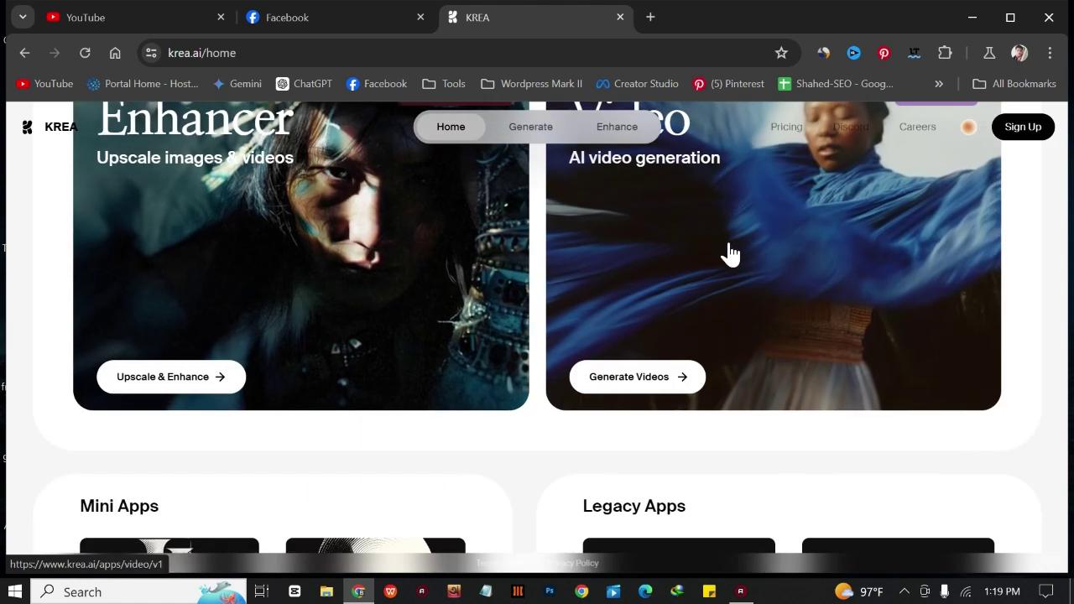
scroll(659, 246, "up", 1)
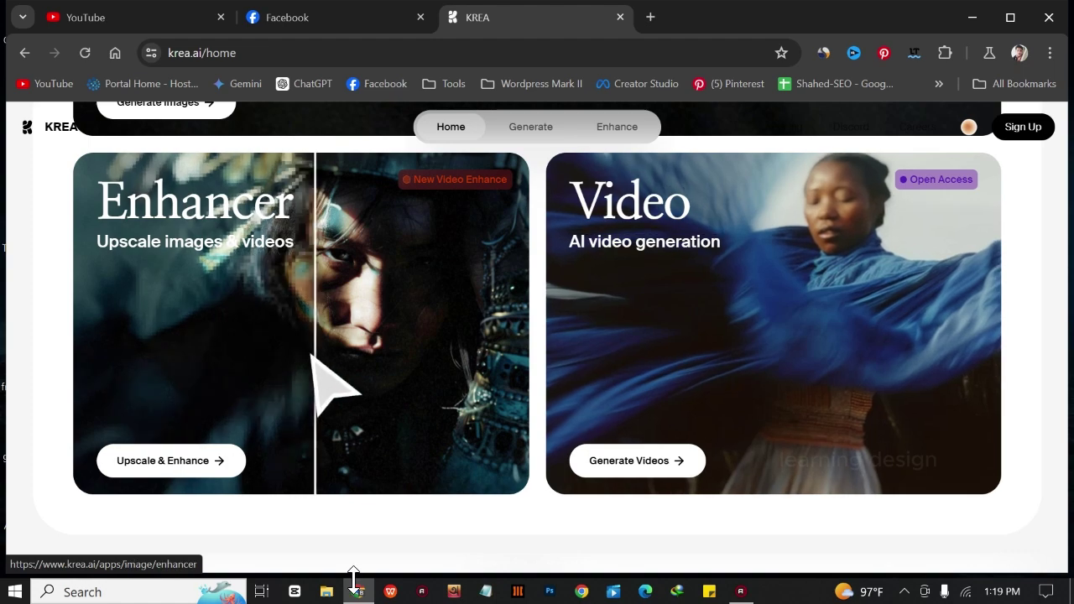
key("super+e")
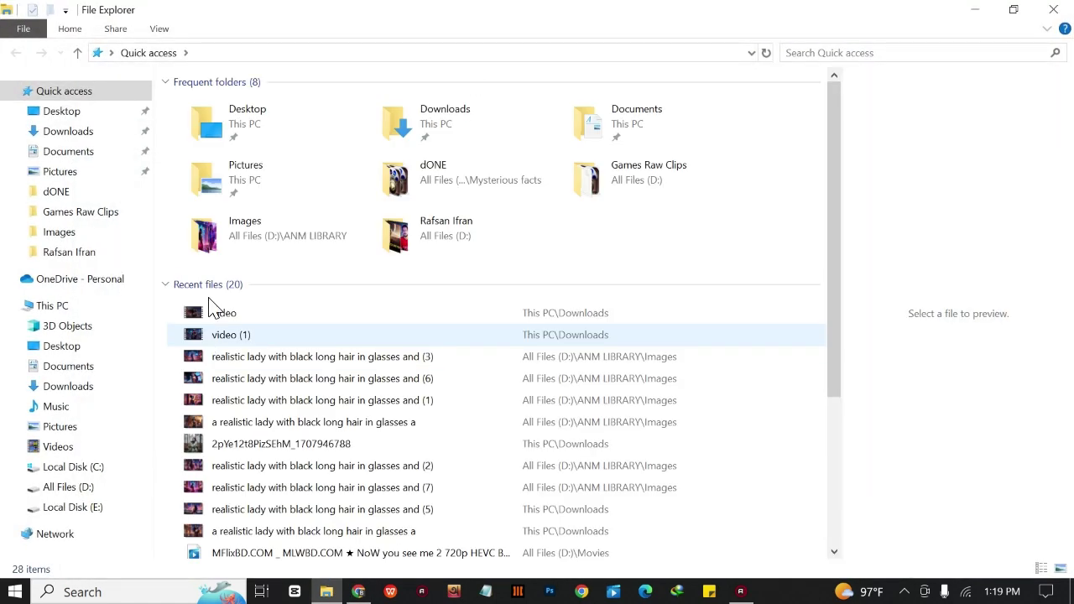
Step: Play the clip named video from the Downloads folder, then close the player
left_click(42, 131)
left_click(325, 135)
double_click(326, 134)
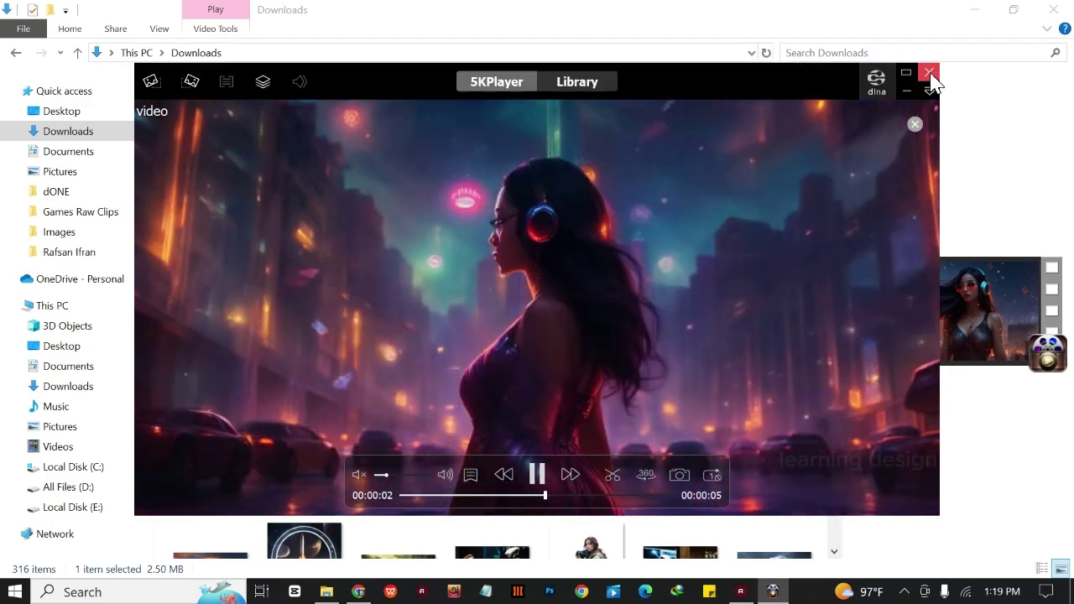
left_click(929, 72)
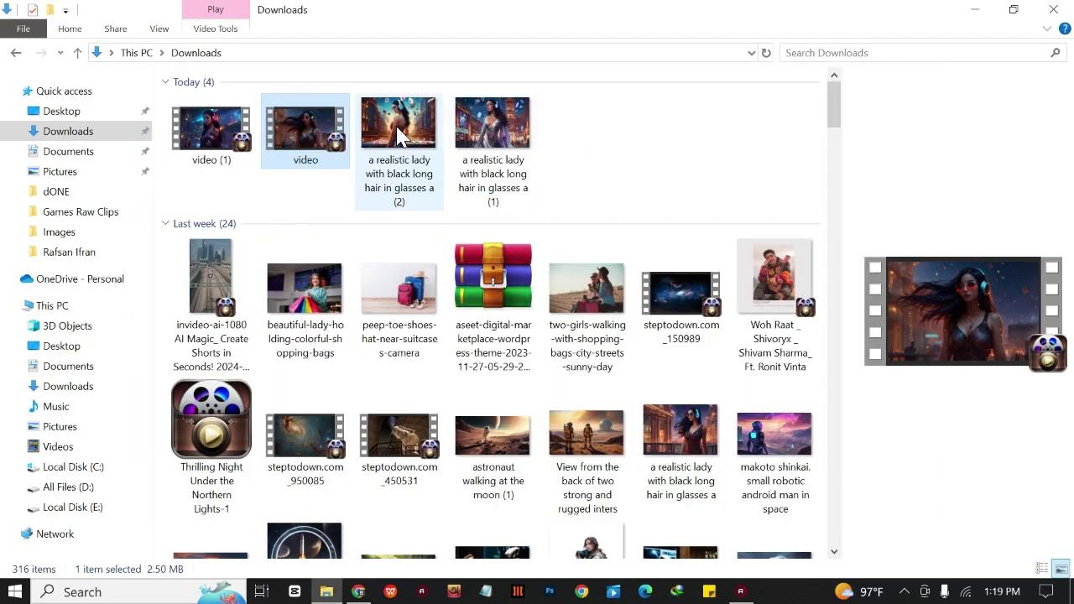
Step: Replay video (1) past the security warning, then close it and return to KREA
double_click(197, 139)
left_click(578, 320)
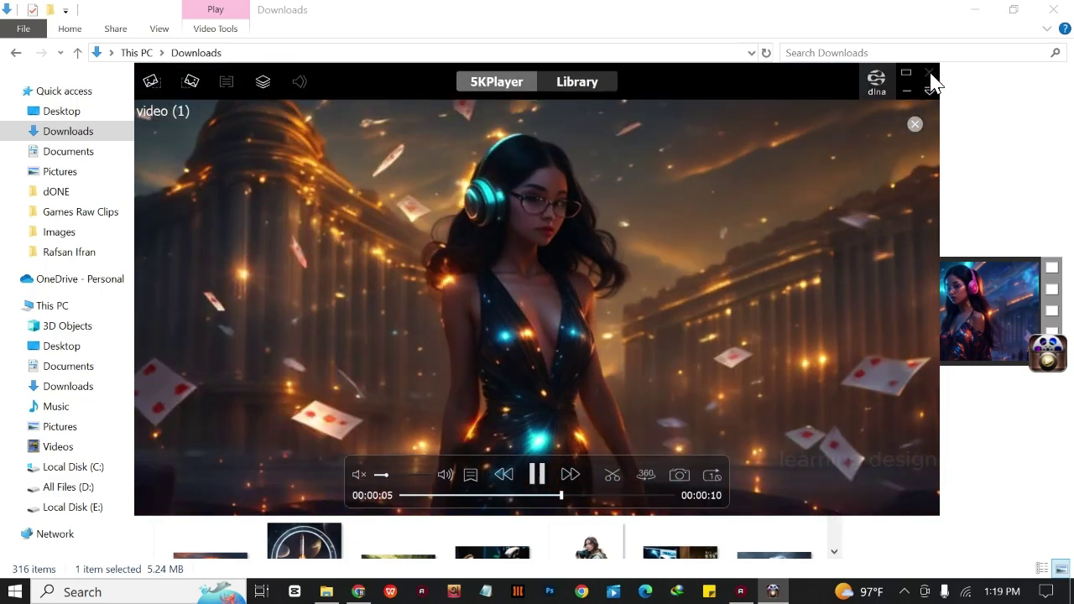
left_click(929, 82)
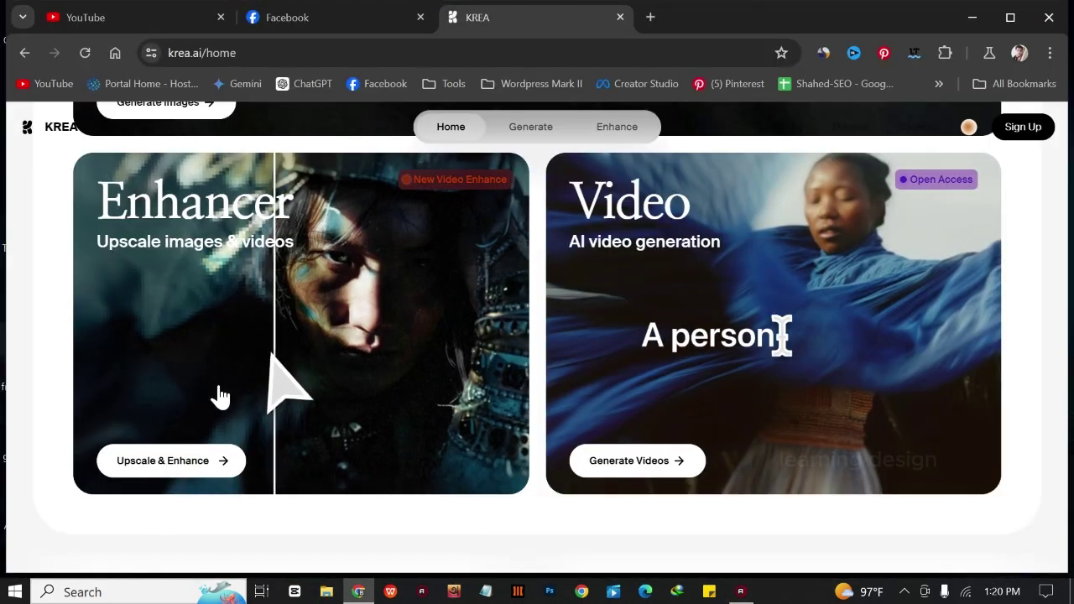
scroll(252, 394, "up", 5)
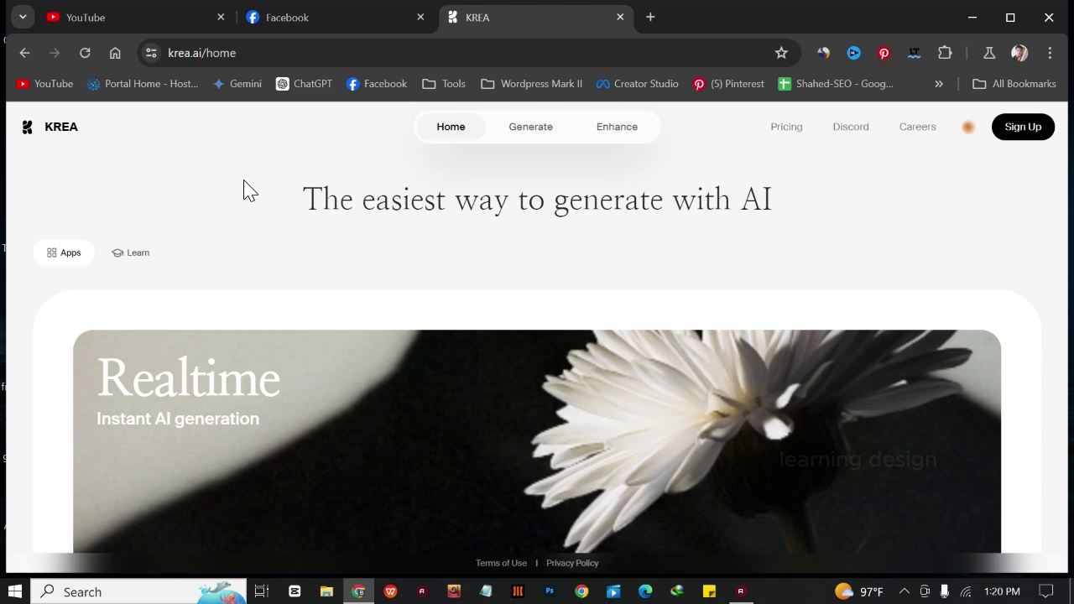
Step: Sign up for KREA with Continue with Google, picking the Google account and confirming
left_click(1037, 132)
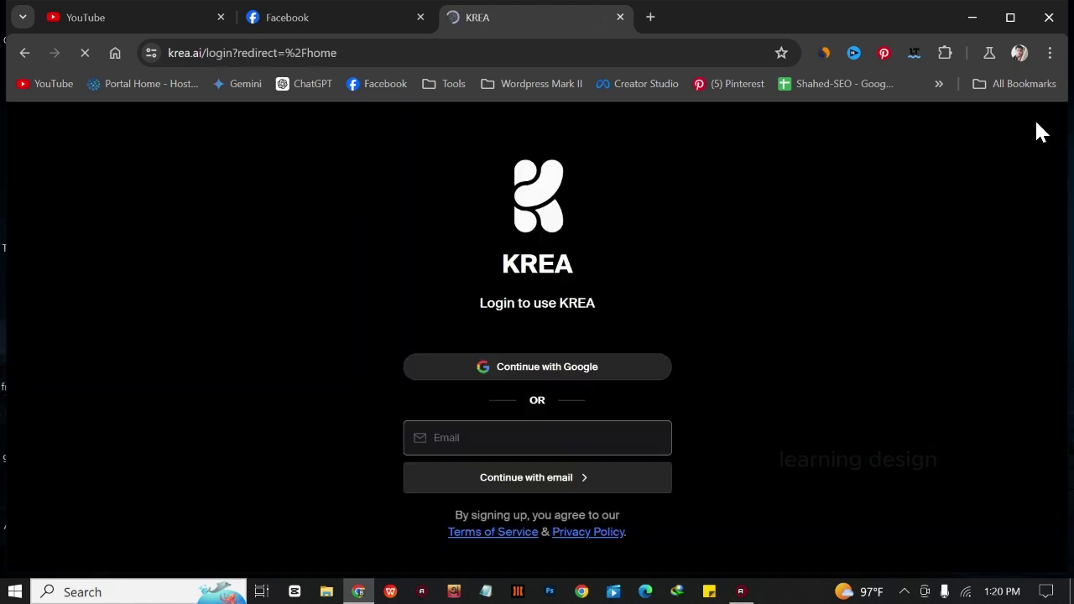
left_click(558, 377)
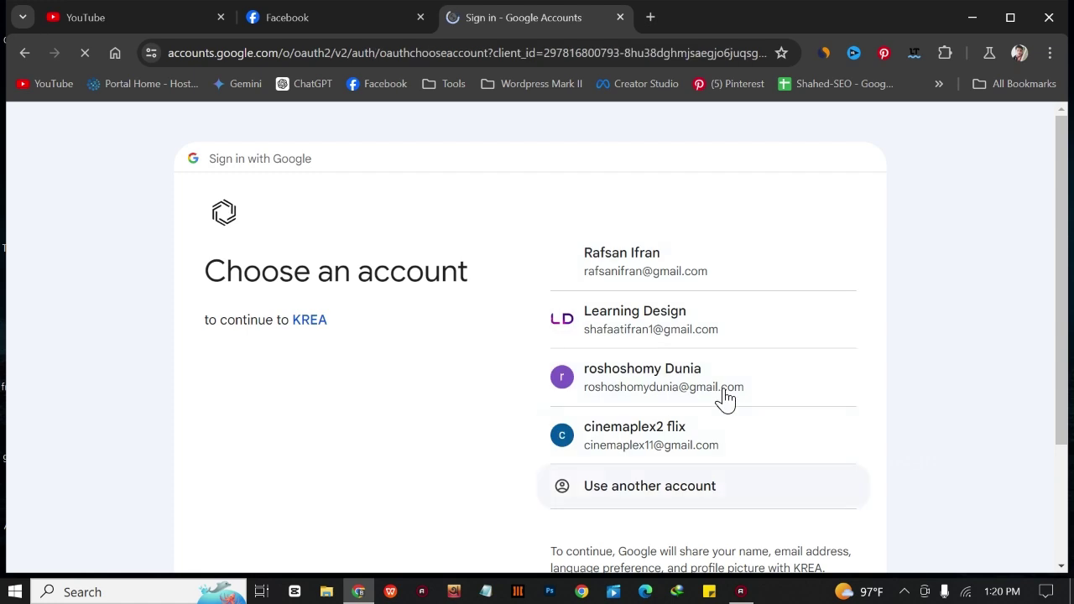
left_click(677, 282)
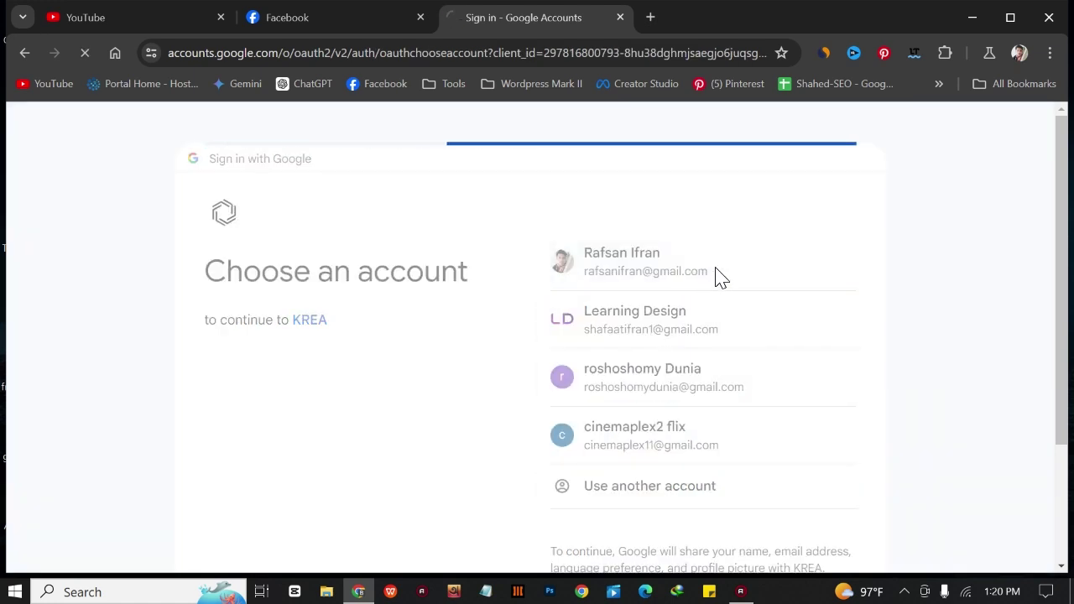
left_click(650, 438)
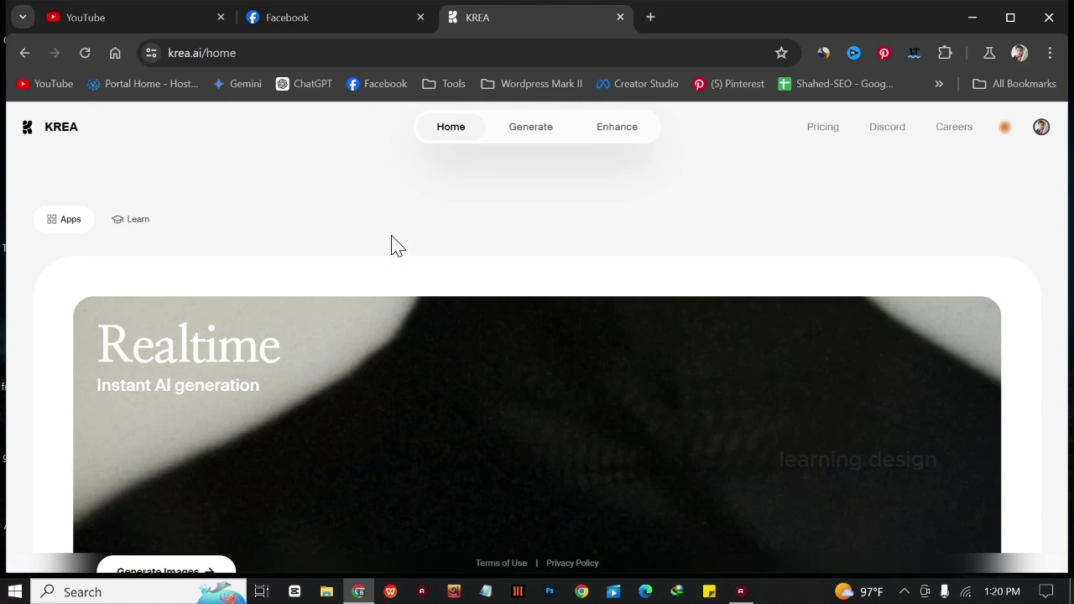
Step: Scroll the KREA home page and choose Generate Videos on the Video card
scroll(408, 238, "down", 7)
scroll(415, 237, "up", 7)
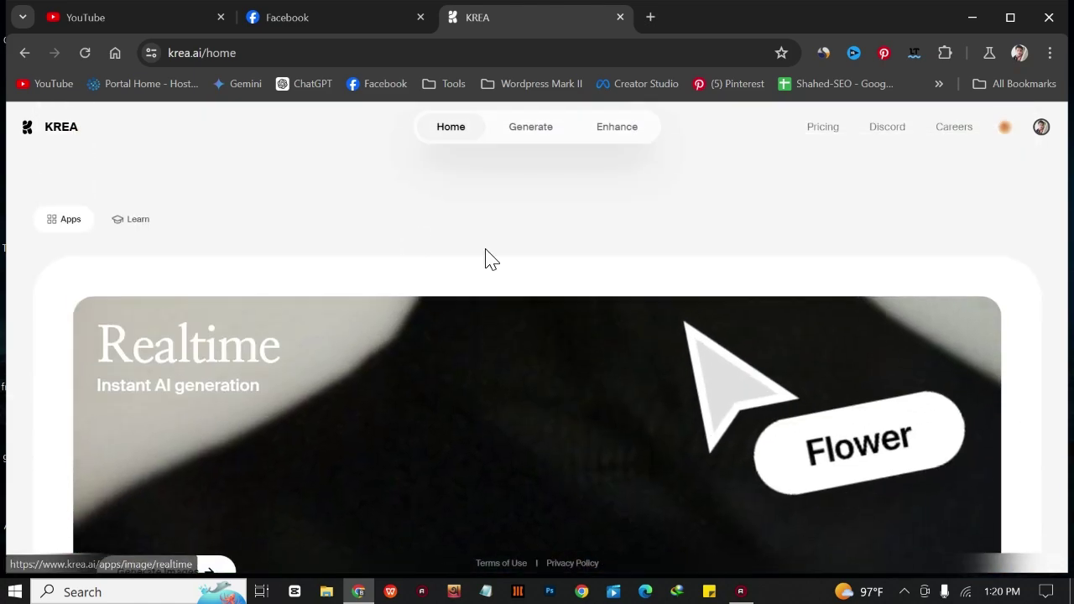
scroll(489, 254, "down", 5)
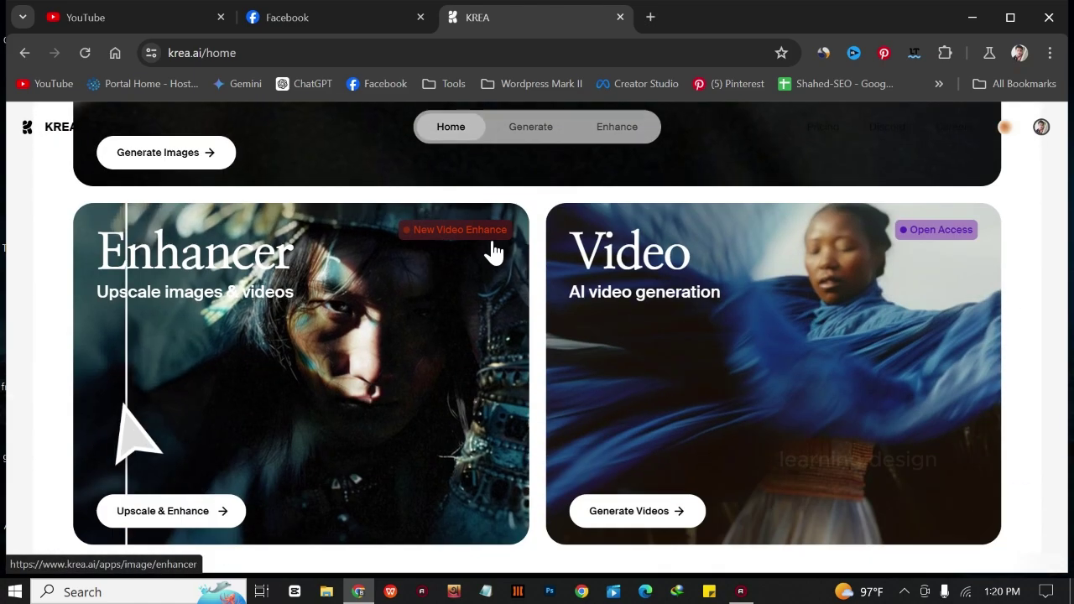
scroll(493, 252, "up", 5)
scroll(281, 401, "down", 2)
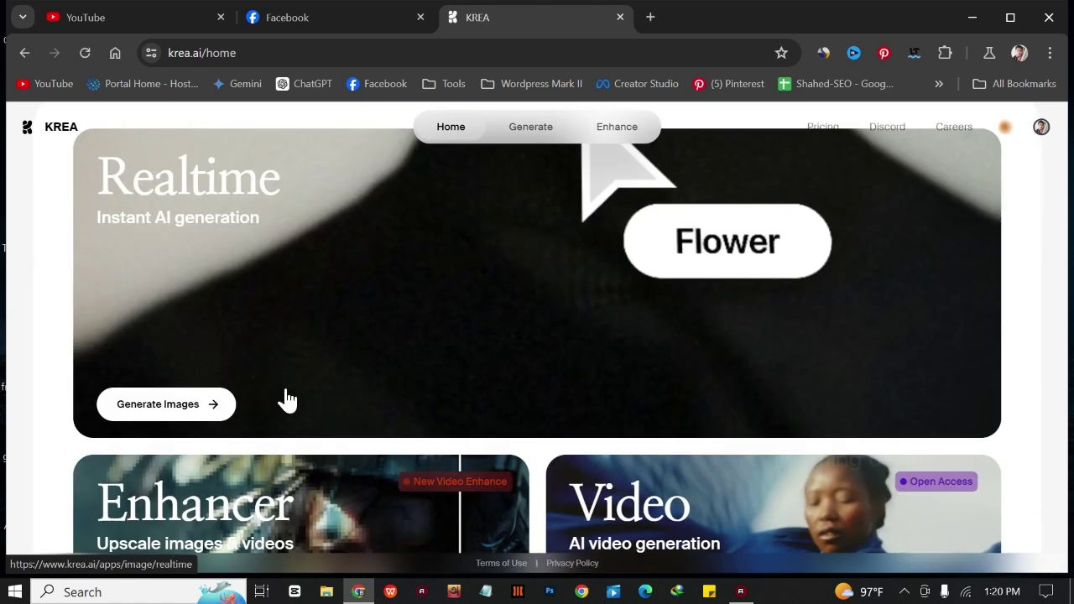
scroll(294, 397, "down", 4, "ctrl")
scroll(257, 377, "up", 2, "ctrl")
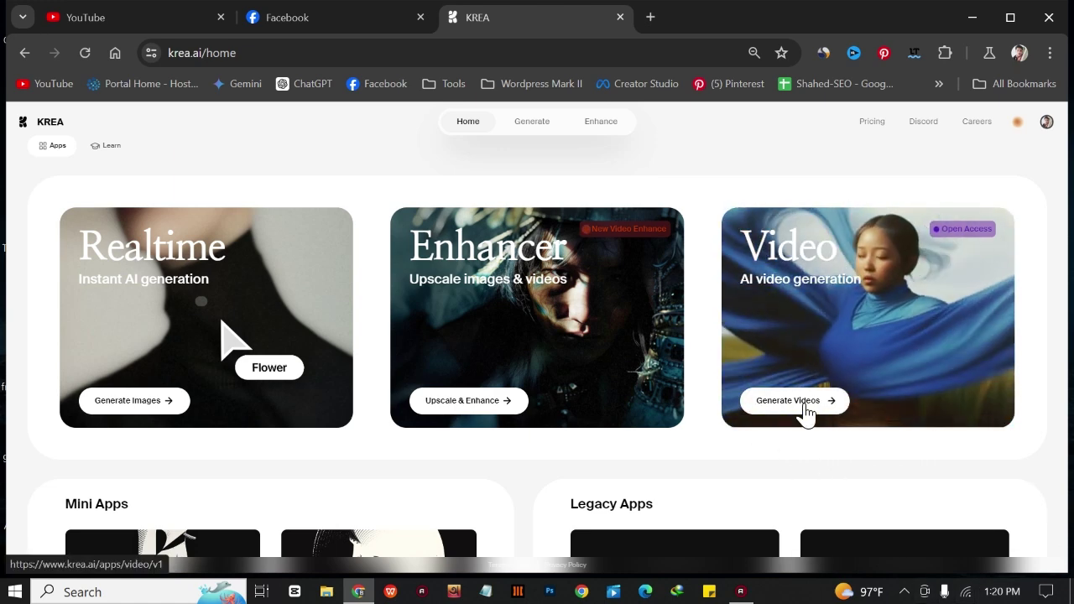
left_click(805, 411)
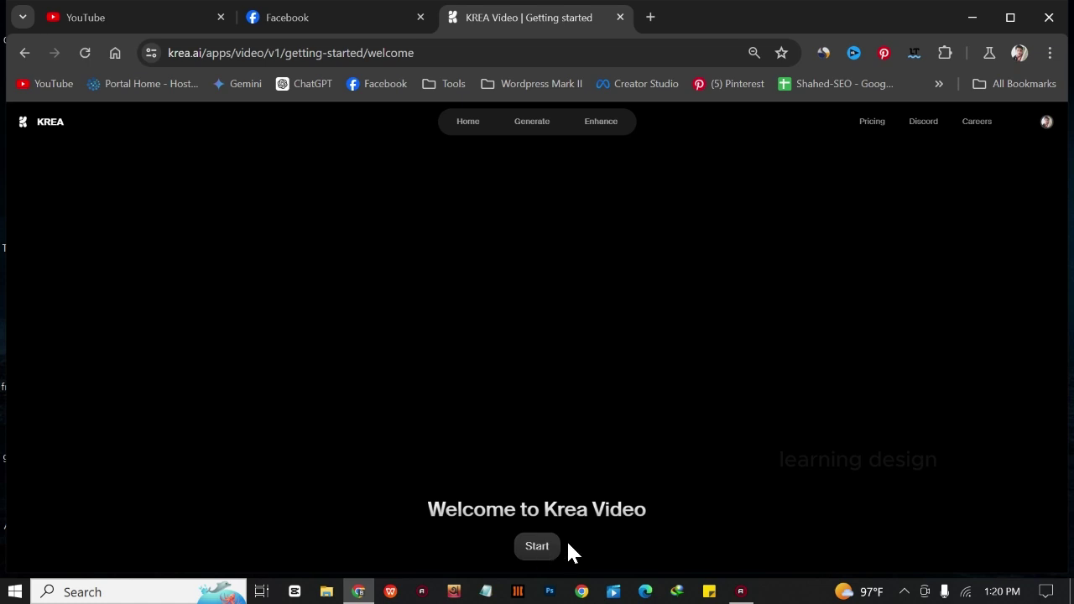
Step: Start the Krea Video introduction and skip straight into the editor with Open app
left_click(541, 551)
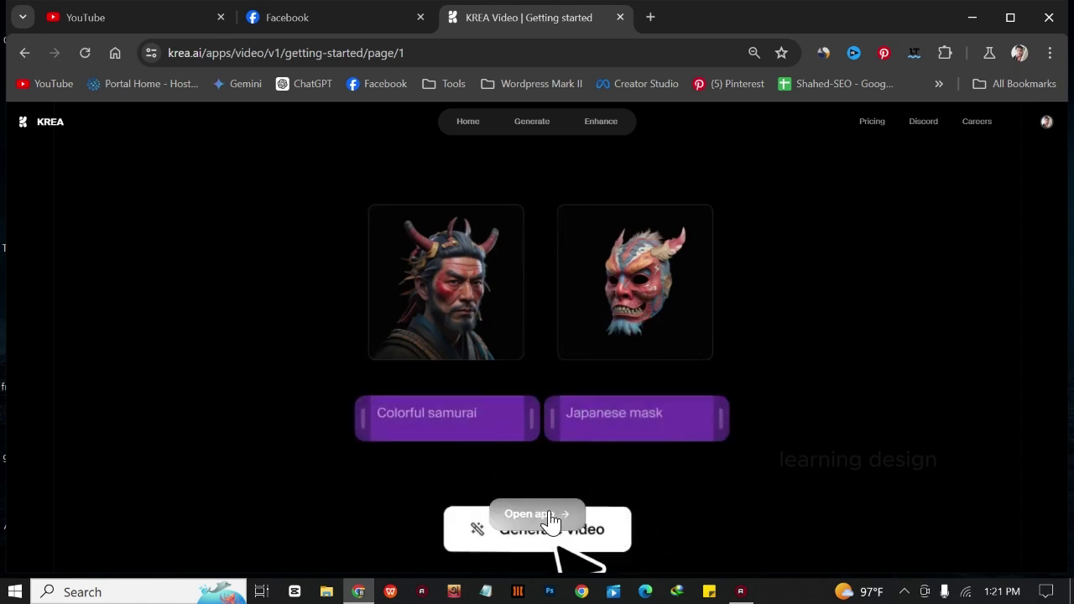
left_click(521, 526)
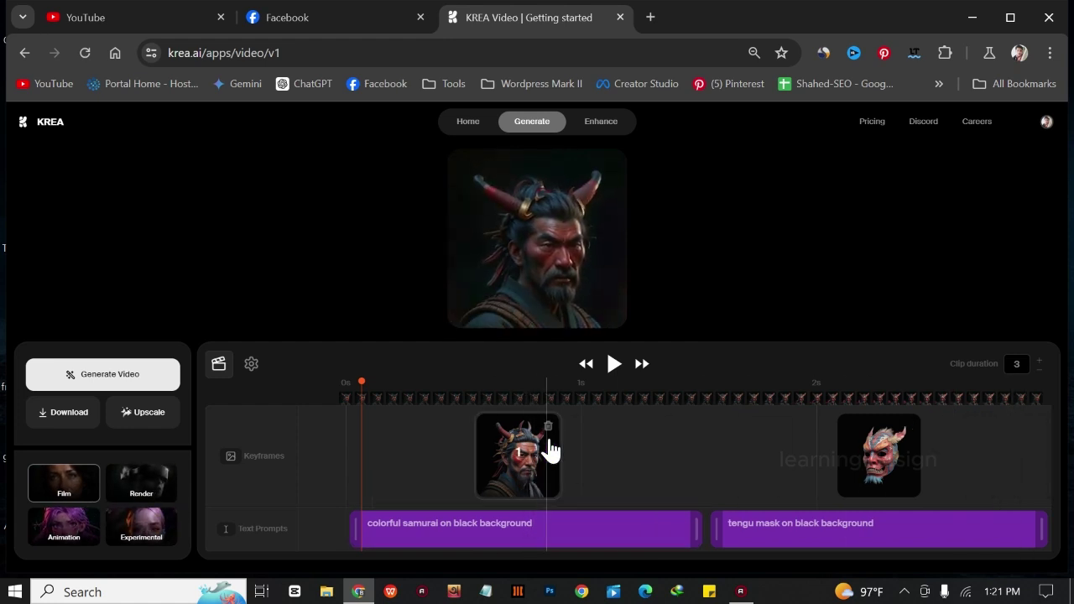
Step: Delete the samurai and tengu-mask keyframes from the Keyframes track
left_click(547, 427)
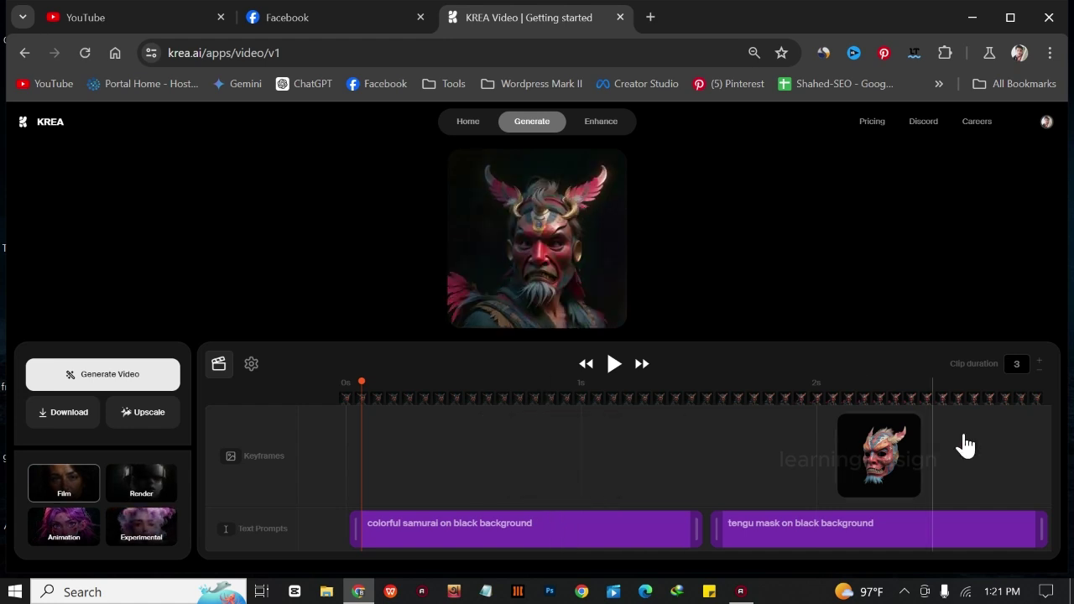
left_click(910, 427)
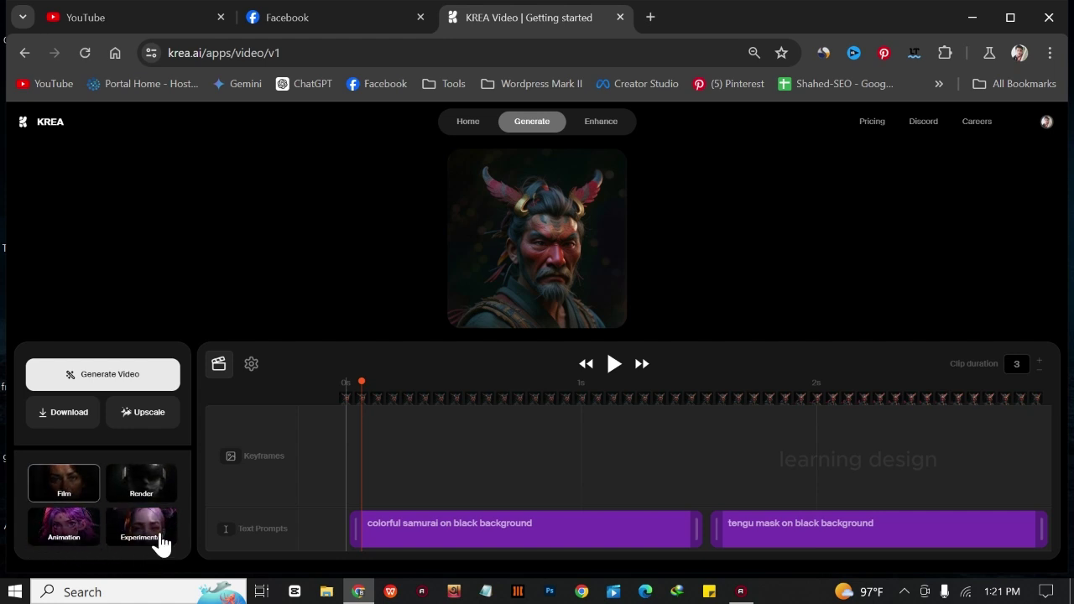
Step: Set the video's aspect ratio to 16:9 and return to the timeline
left_click(252, 366)
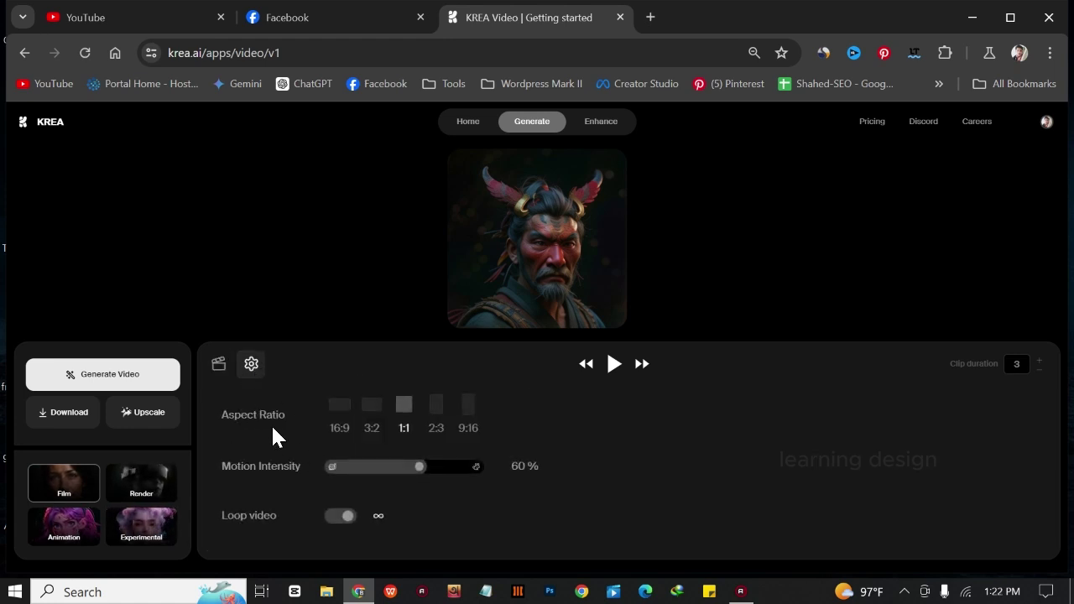
left_click(347, 430)
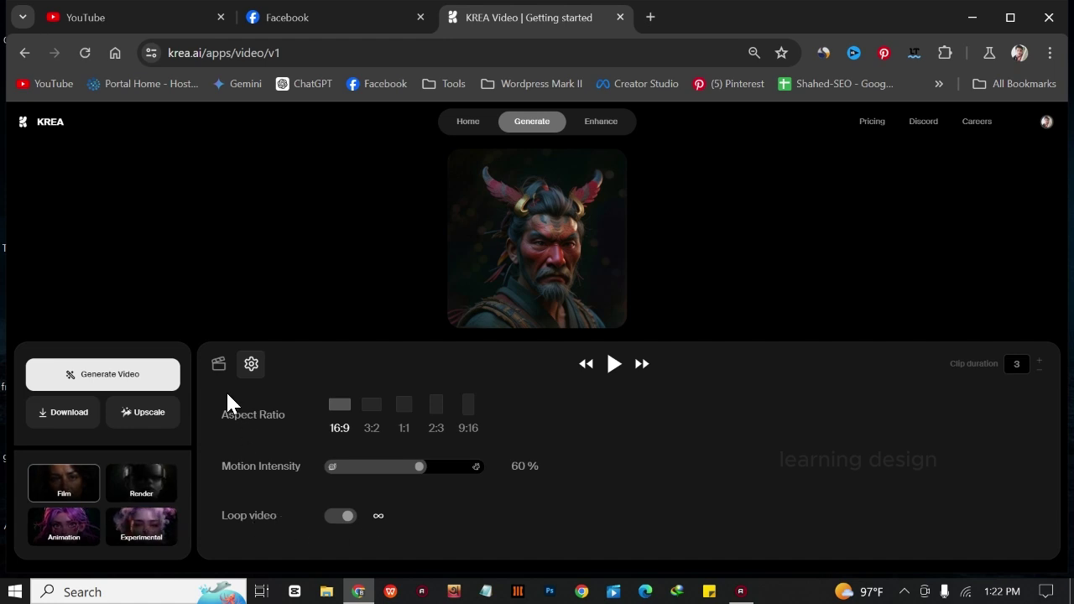
left_click(219, 366)
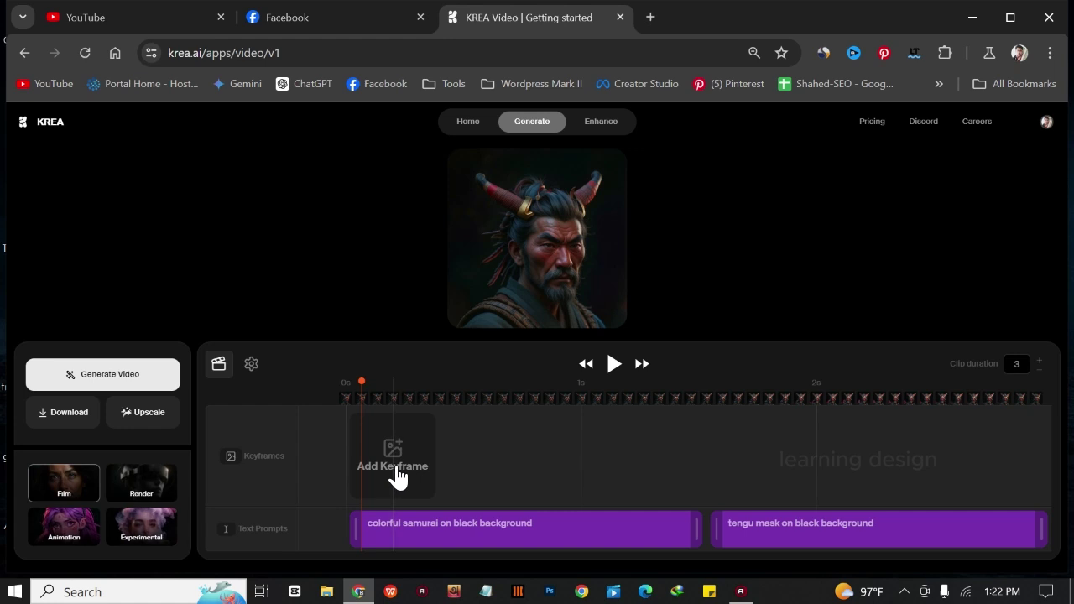
Step: Add a first keyframe using the retro-wave headphones girl image from D:\ANM LIBRARY\Images
left_click(397, 477)
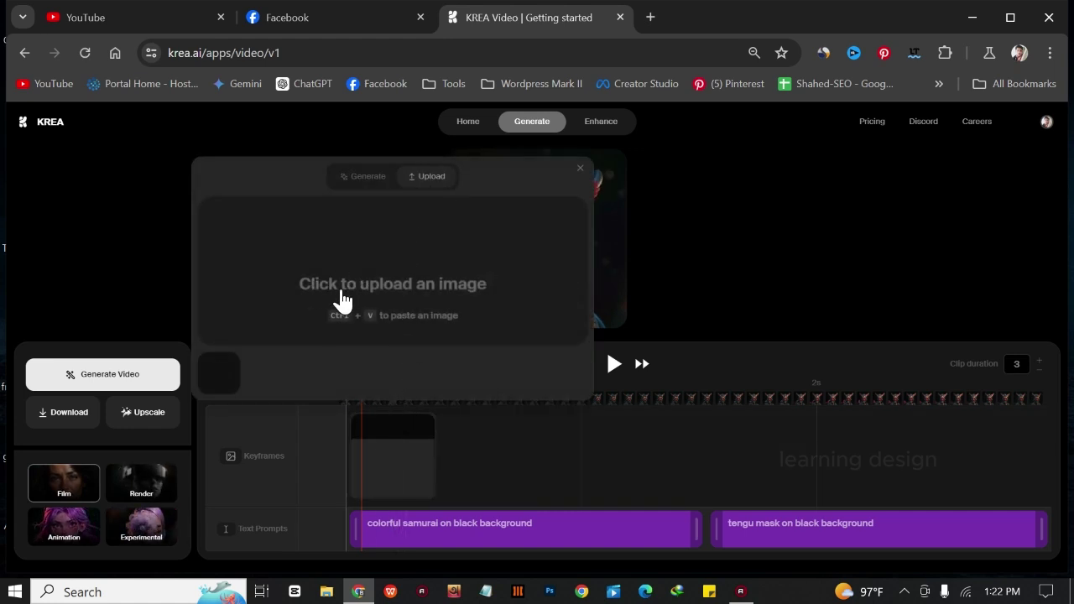
left_click(404, 285)
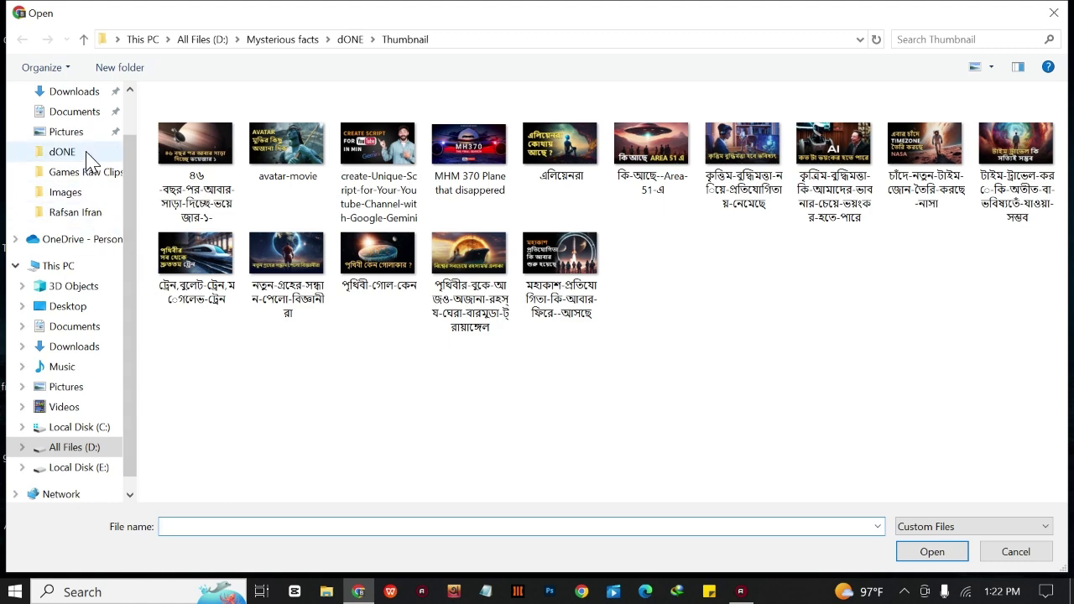
left_click(75, 447)
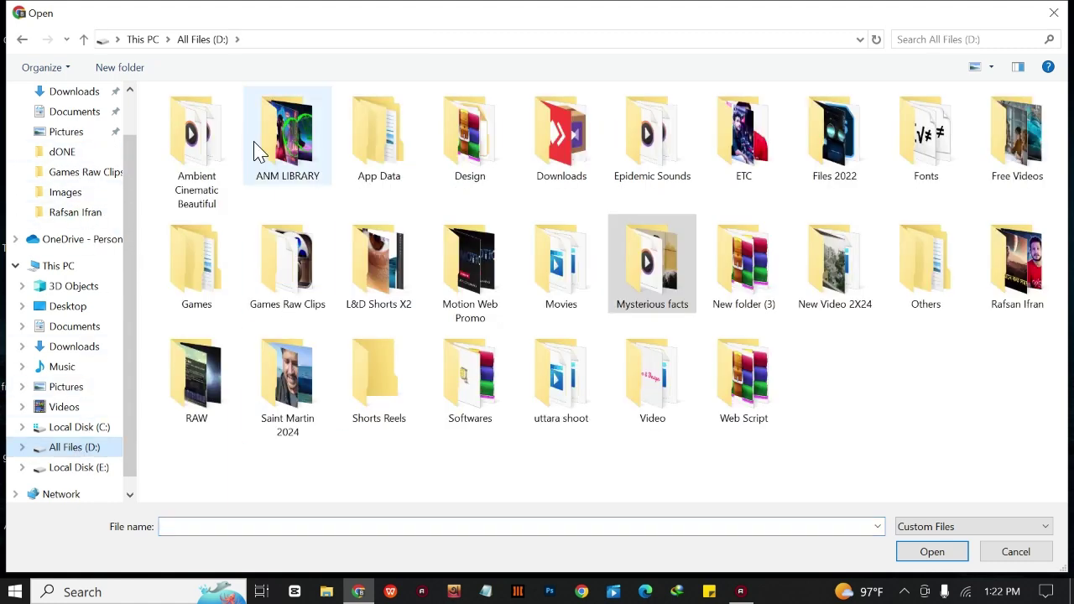
double_click(297, 182)
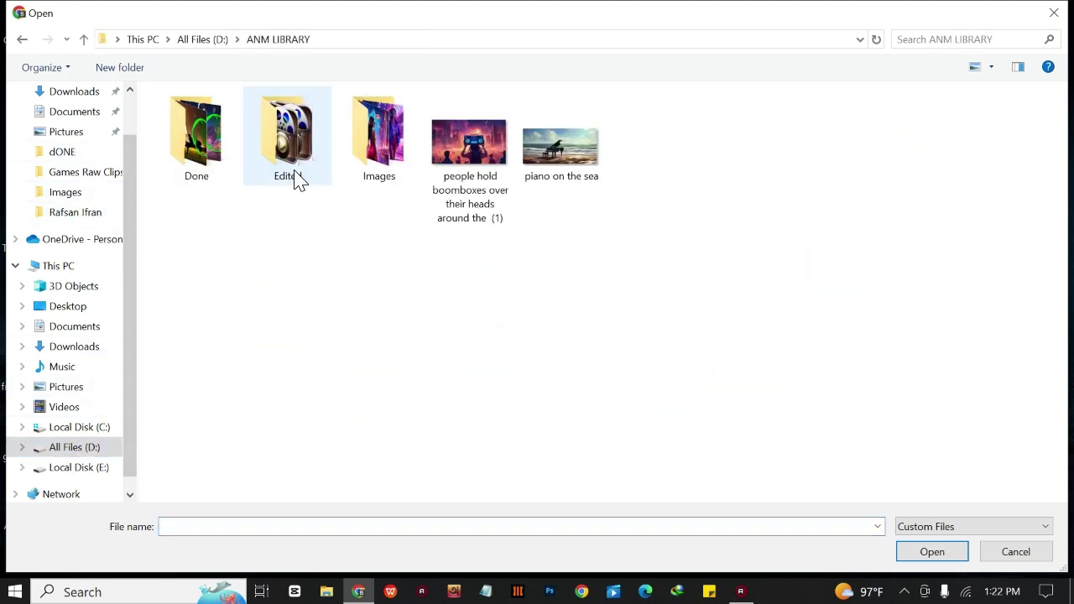
double_click(377, 173)
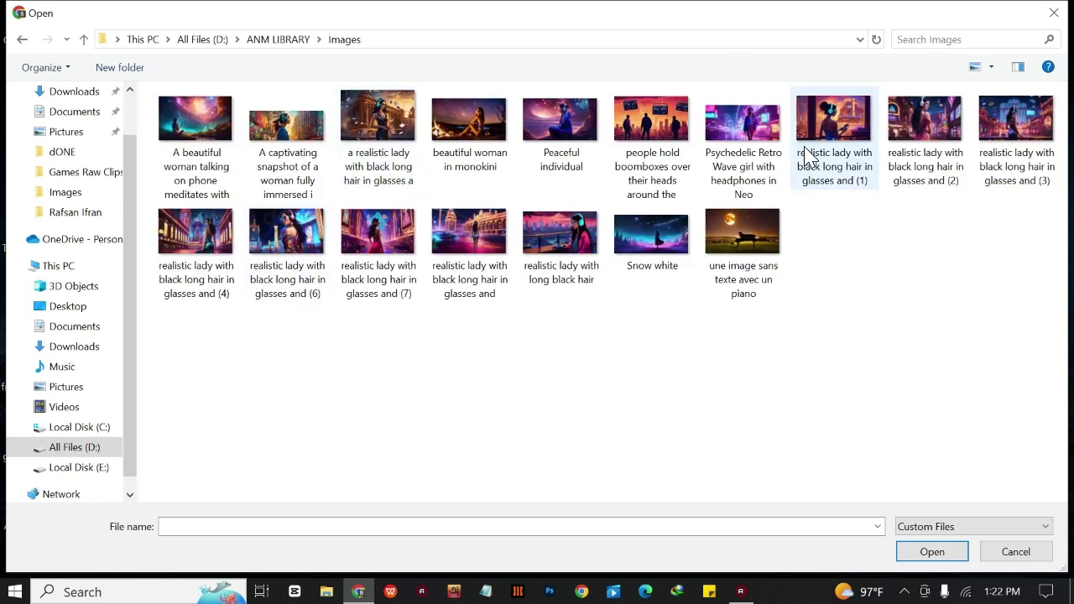
left_click(749, 120)
left_click(932, 552)
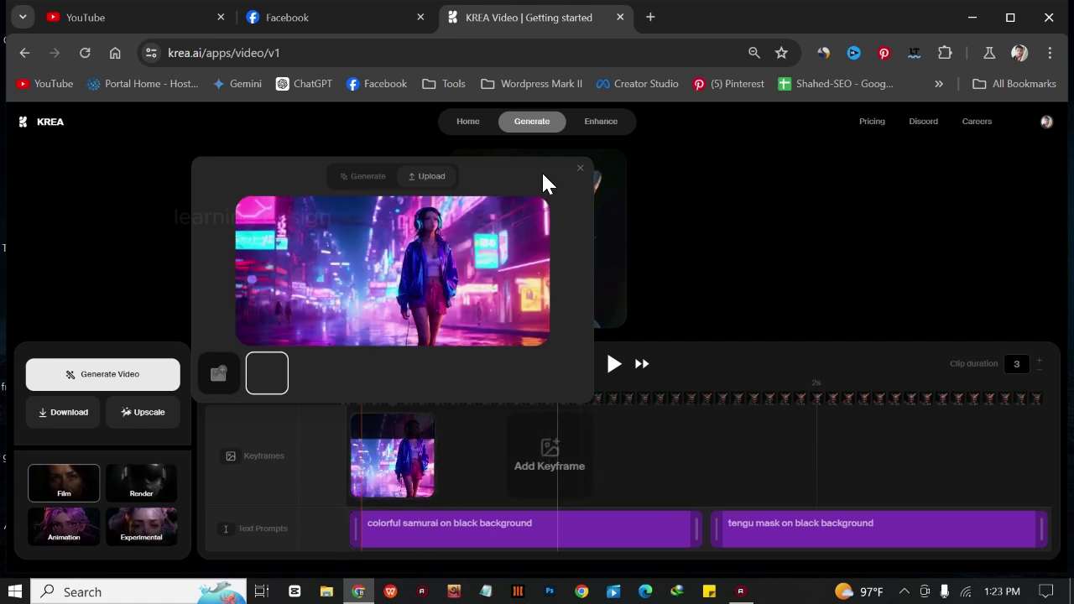
left_click(579, 170)
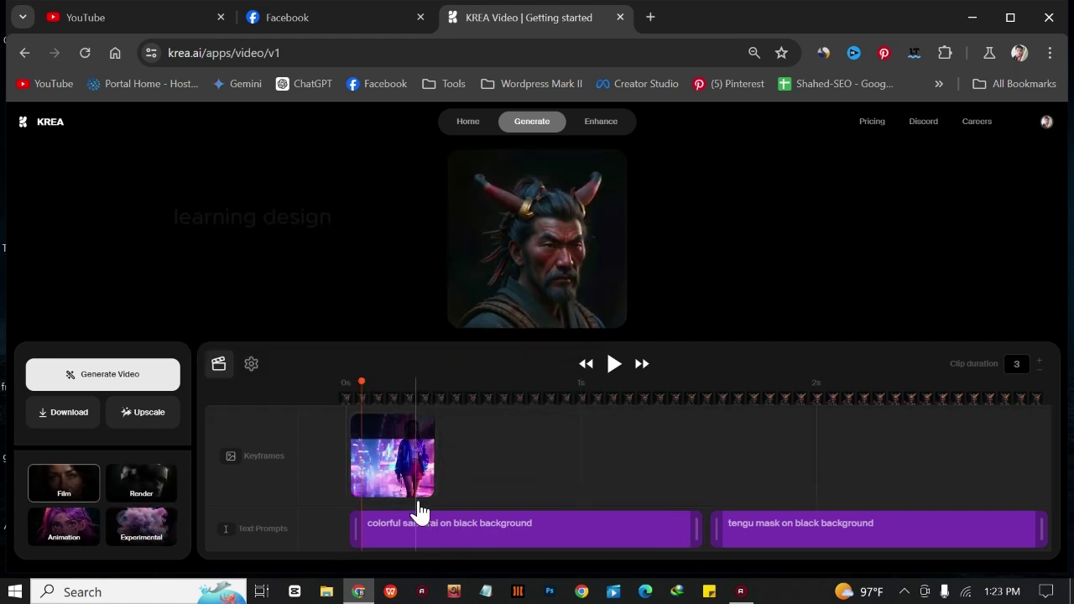
mouse_move(431, 455)
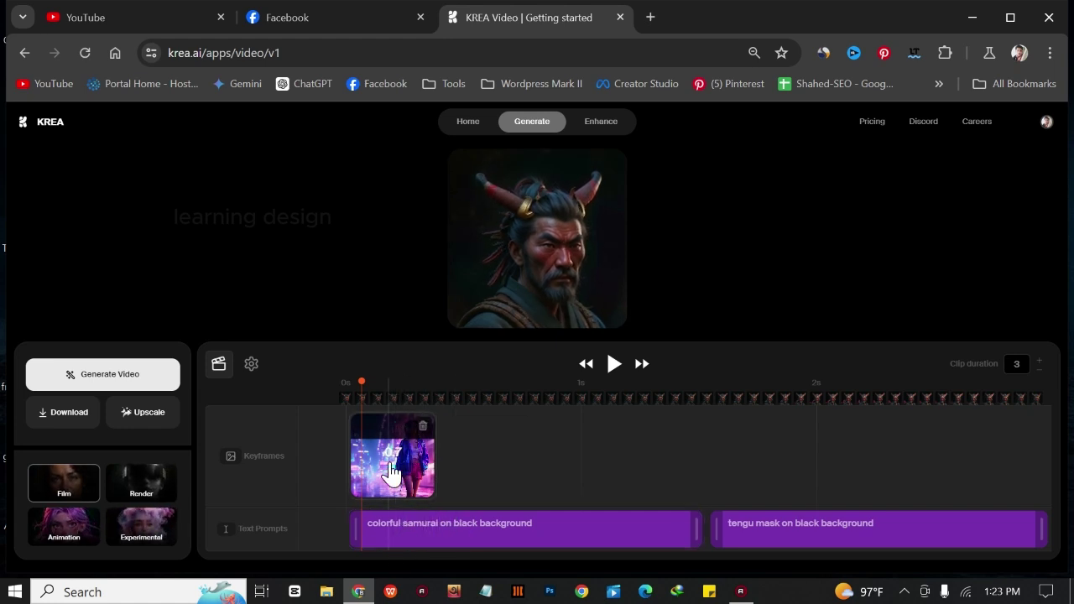
left_click(433, 537)
left_click_drag(523, 472, 383, 464)
left_click(328, 470)
key("space")
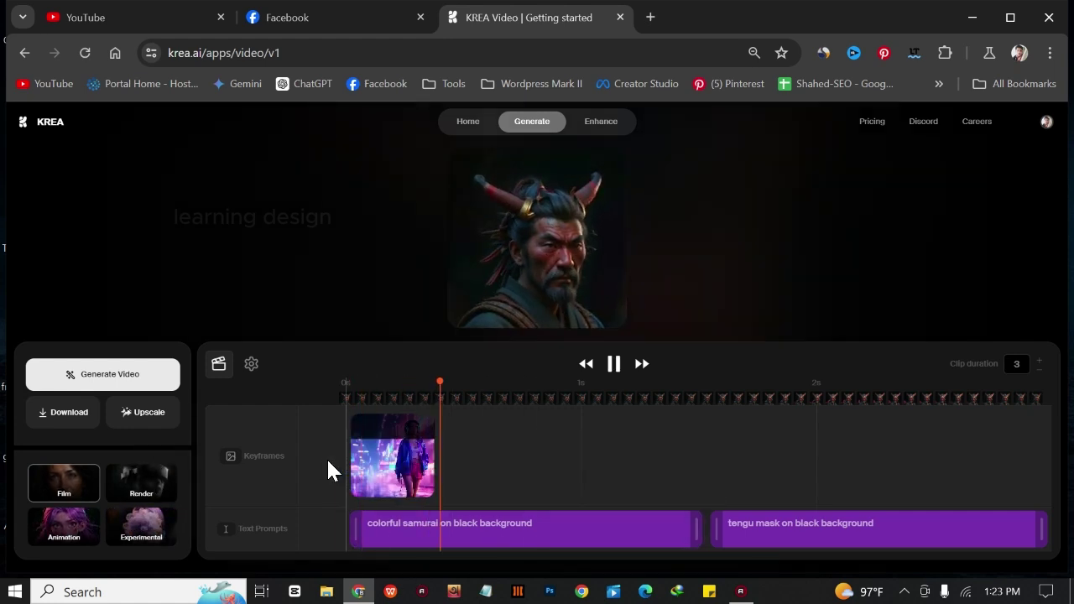
key("space")
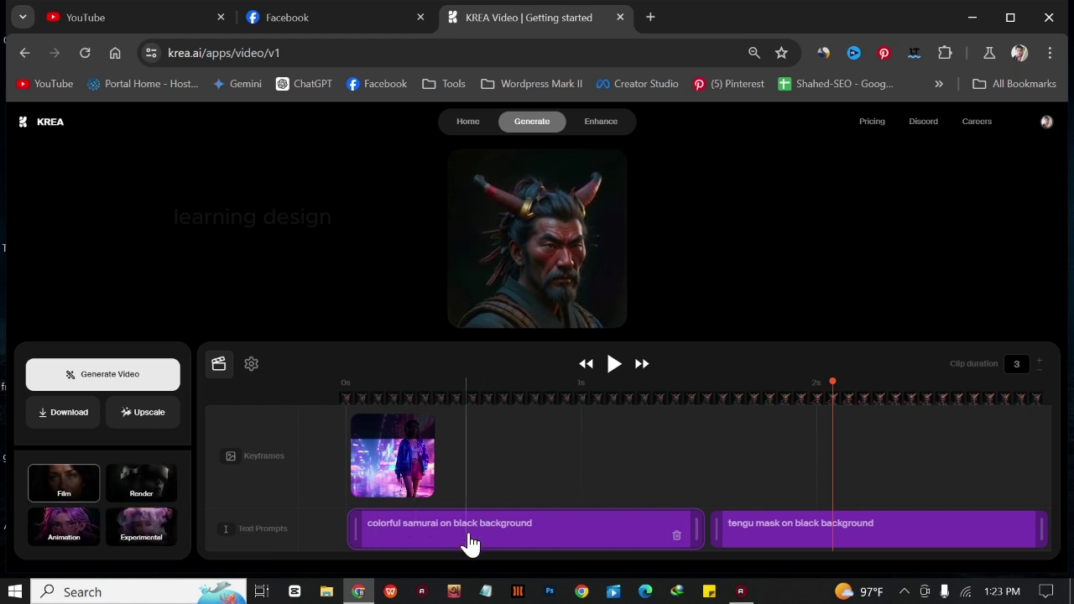
Step: Replace the first prompt's samurai text with 'a girl enjoing music in the aurora city night'
left_click(408, 539)
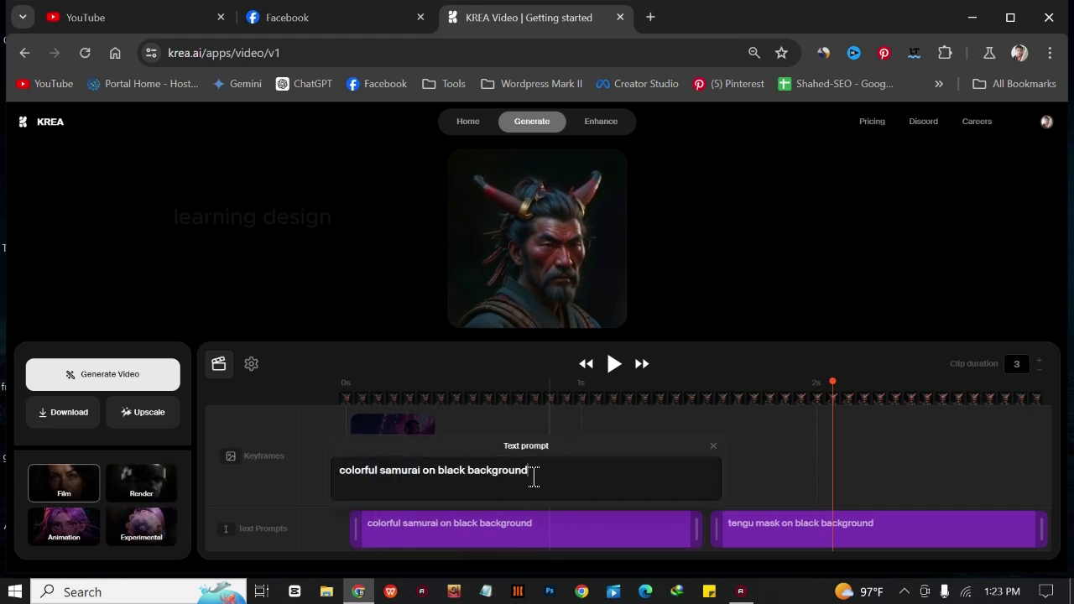
left_click_drag(553, 473, 349, 486)
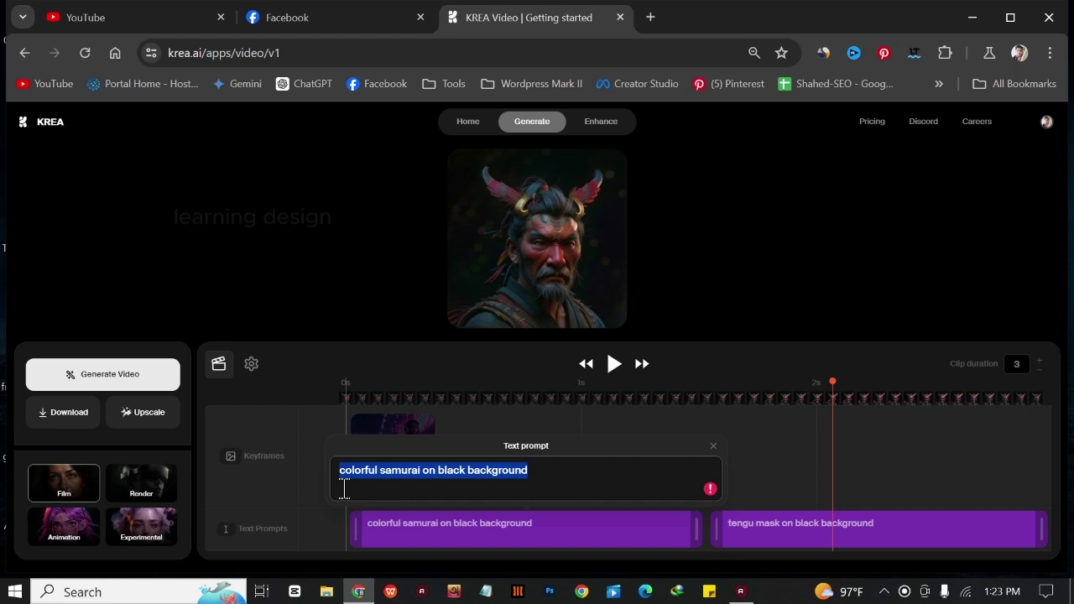
type("a")
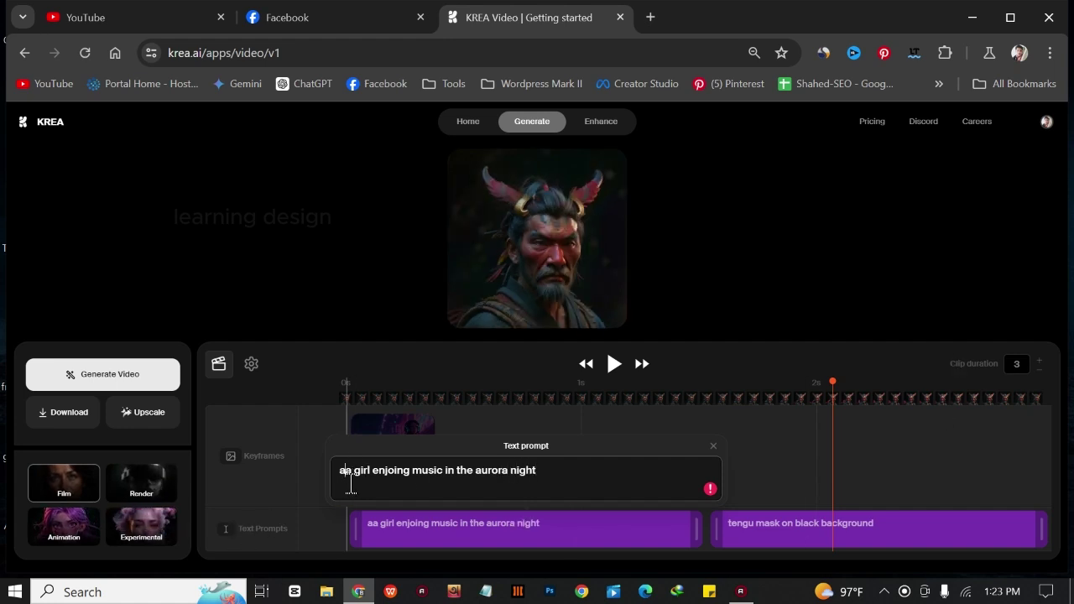
key("BackSpace")
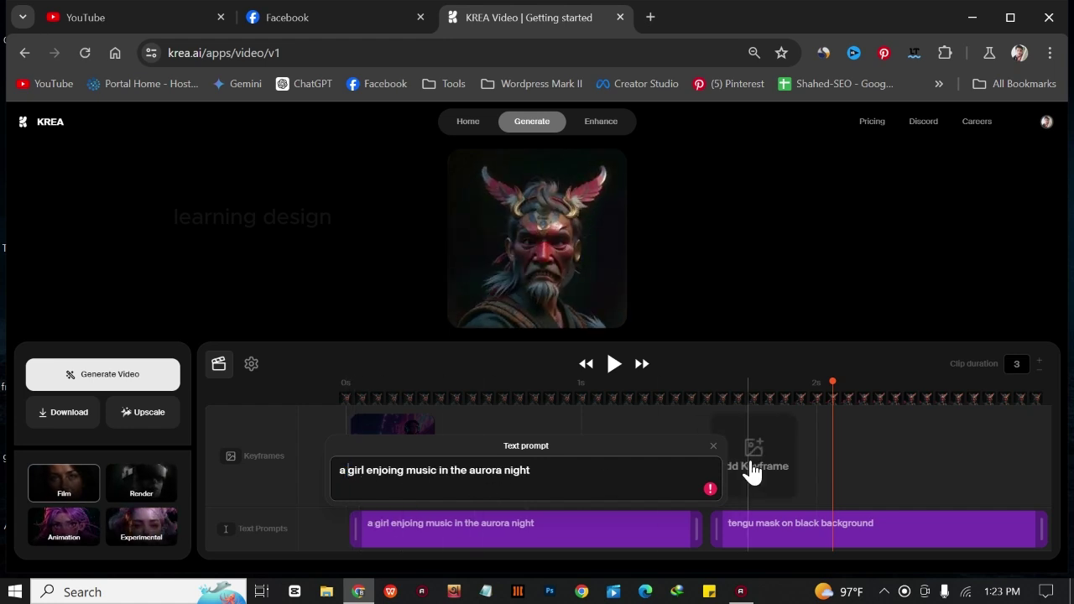
Step: Shorten the first prompt and upload the people-with-boomboxes image as the second keyframe
left_click(565, 531)
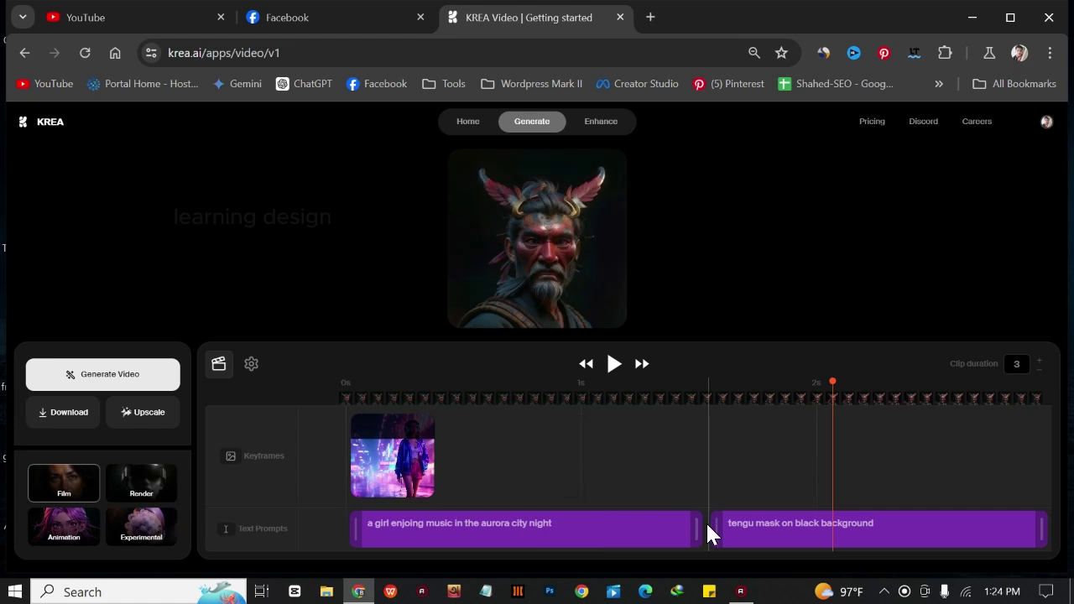
left_click_drag(699, 528, 533, 521)
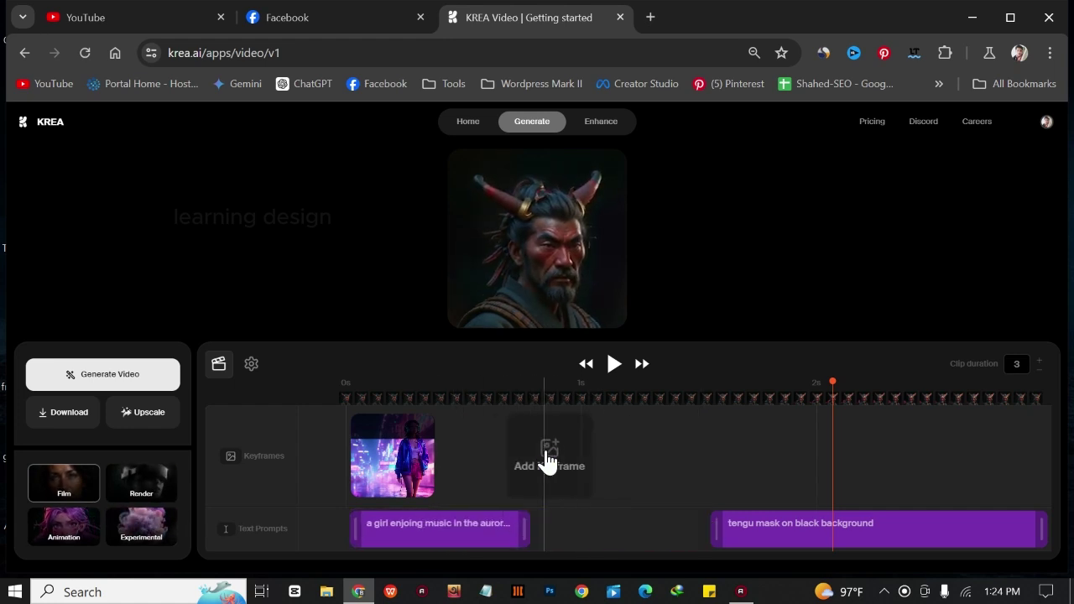
left_click(556, 472)
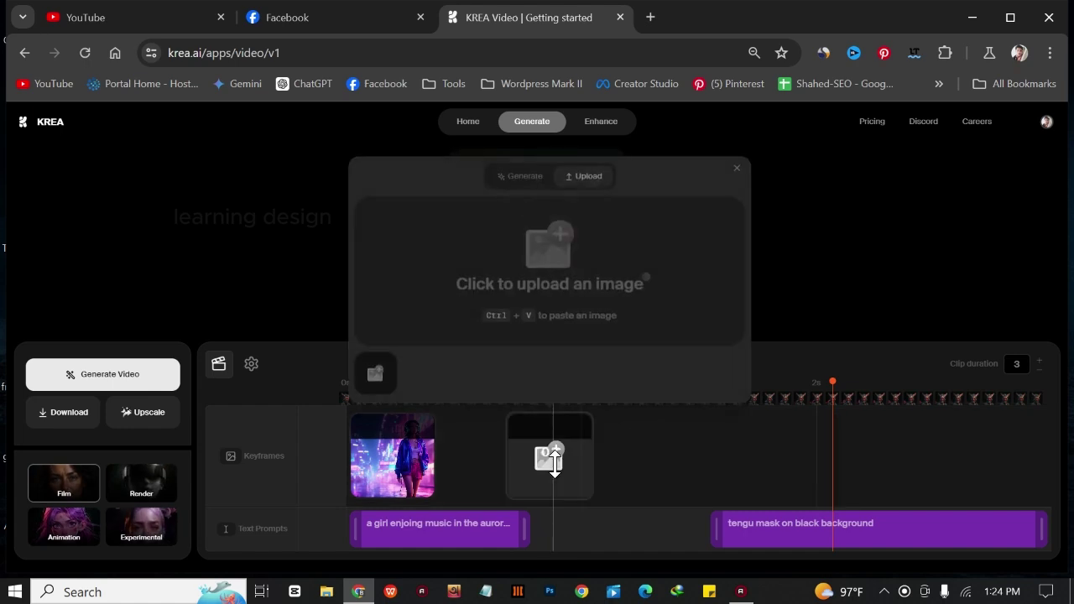
left_click(556, 300)
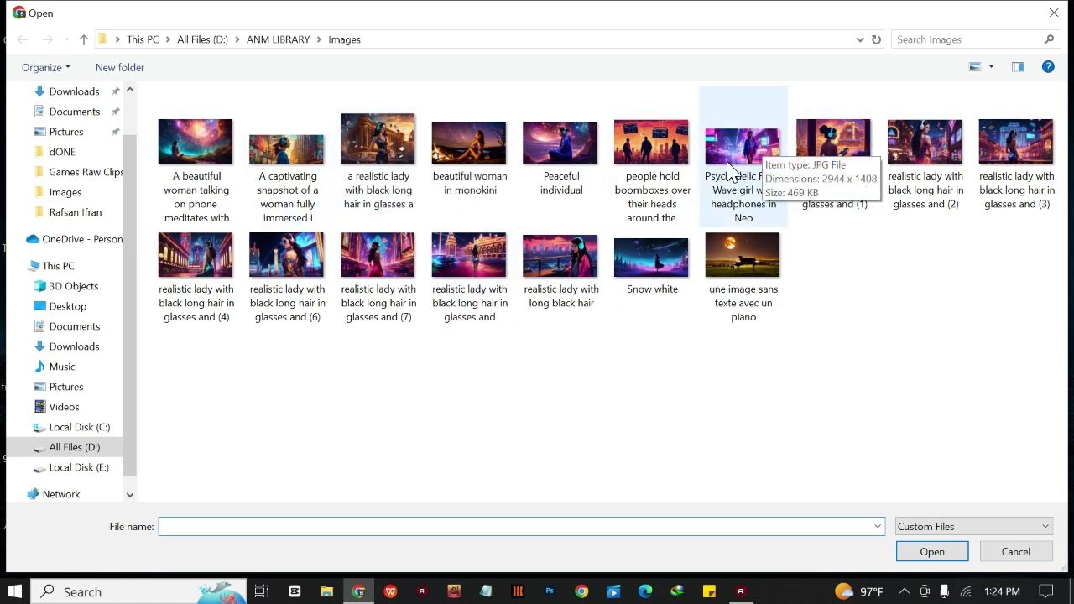
left_click(658, 191)
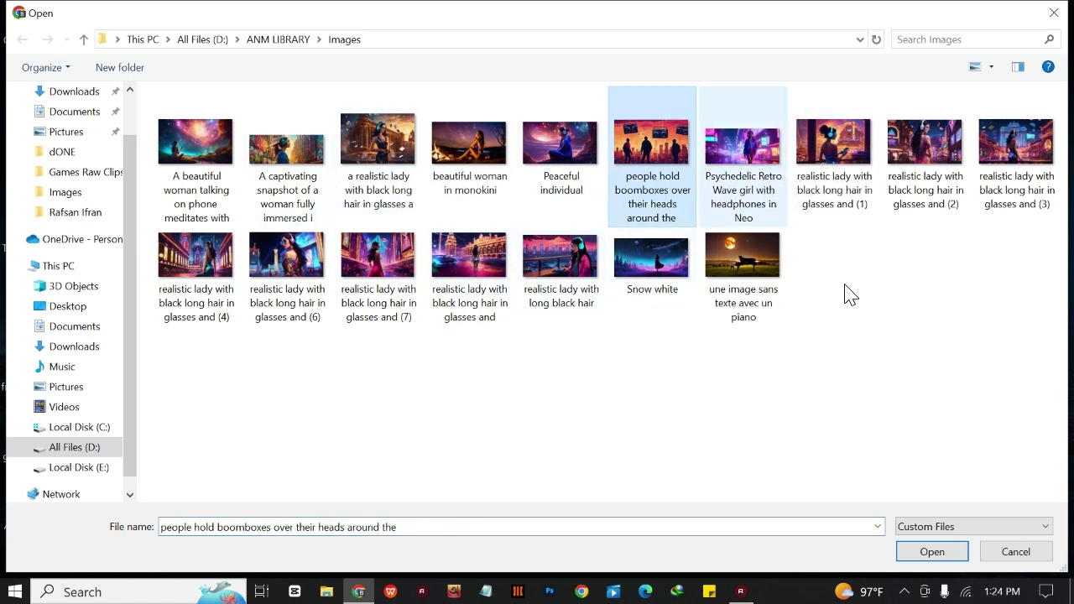
left_click(931, 551)
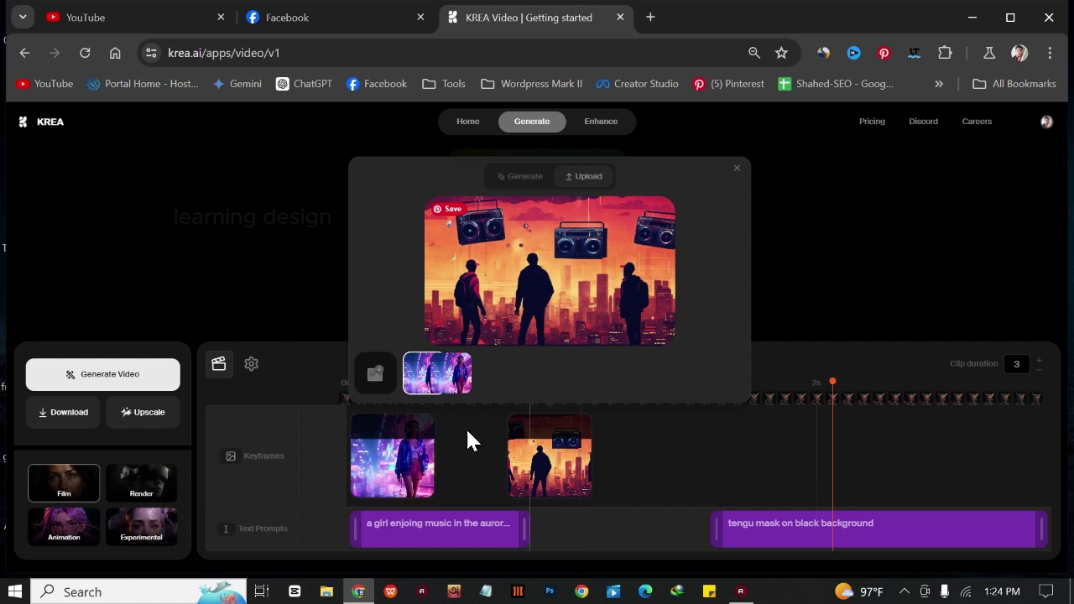
Step: Add a middle text prompt reading 'a musical night with friends in a aurora night'
mouse_move(566, 535)
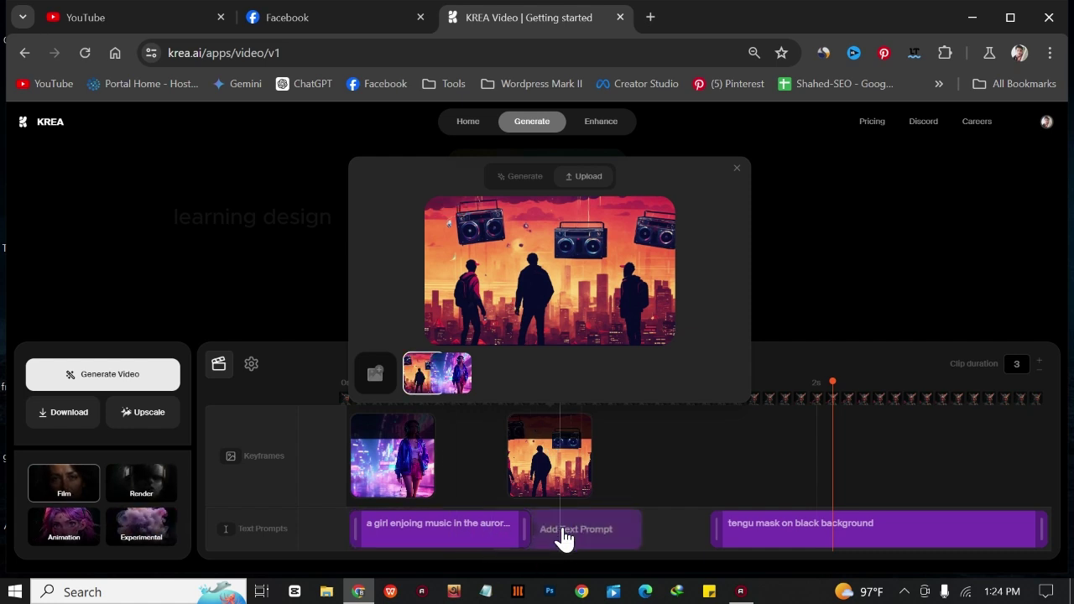
left_click(564, 535)
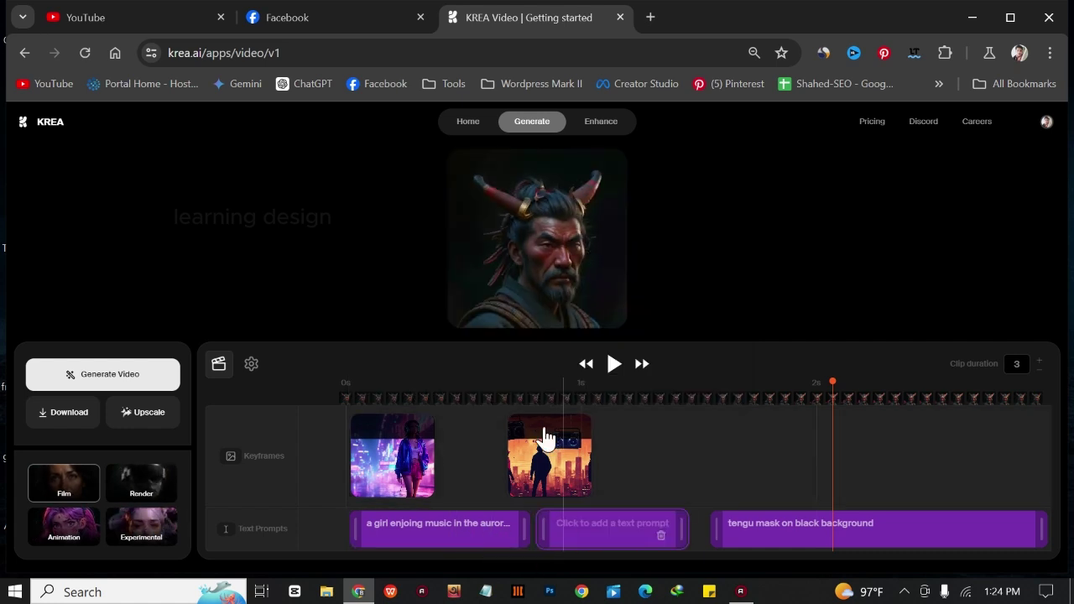
left_click(577, 537)
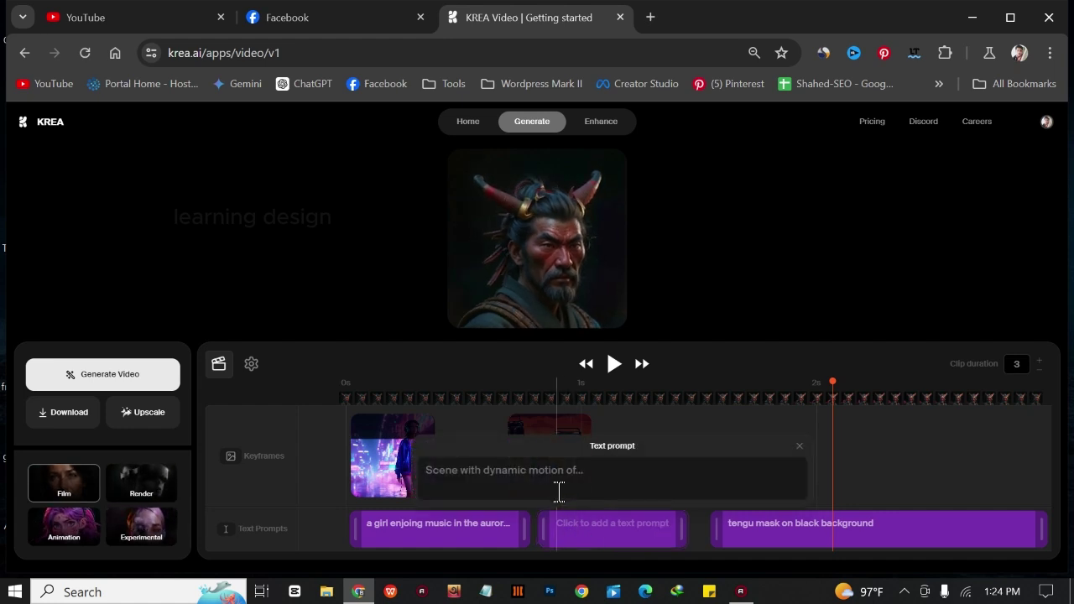
type("a")
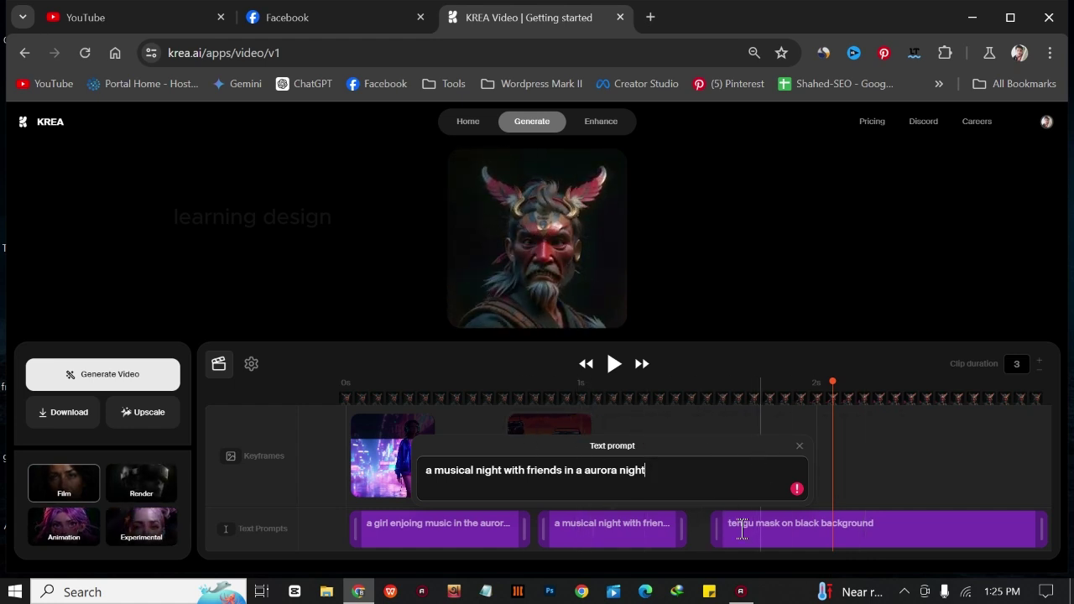
mouse_move(635, 471)
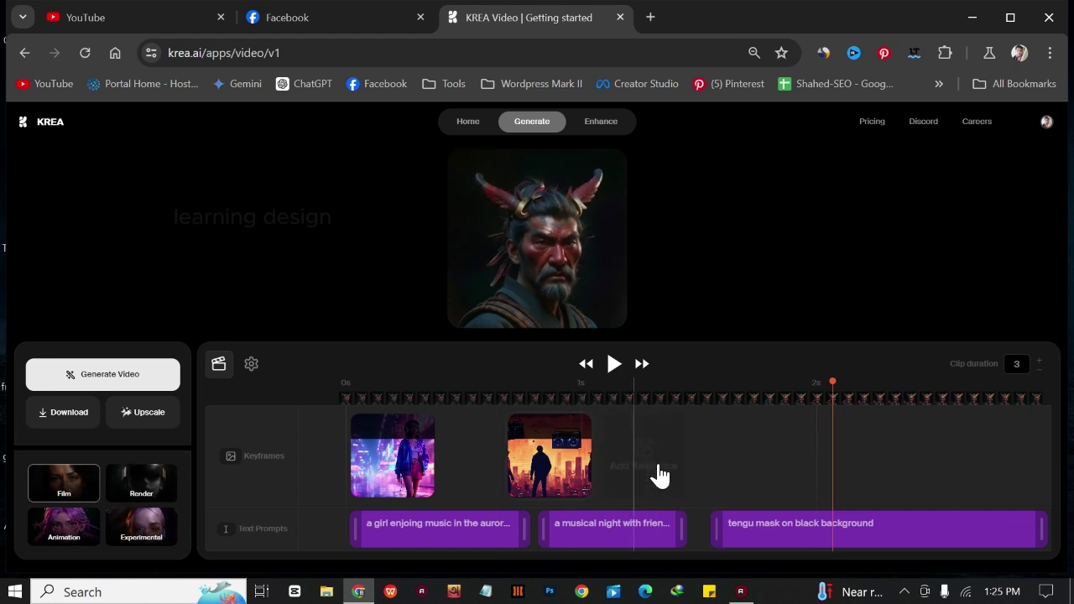
Step: Upload the realistic-lady image (7) as the third keyframe
left_click(707, 460)
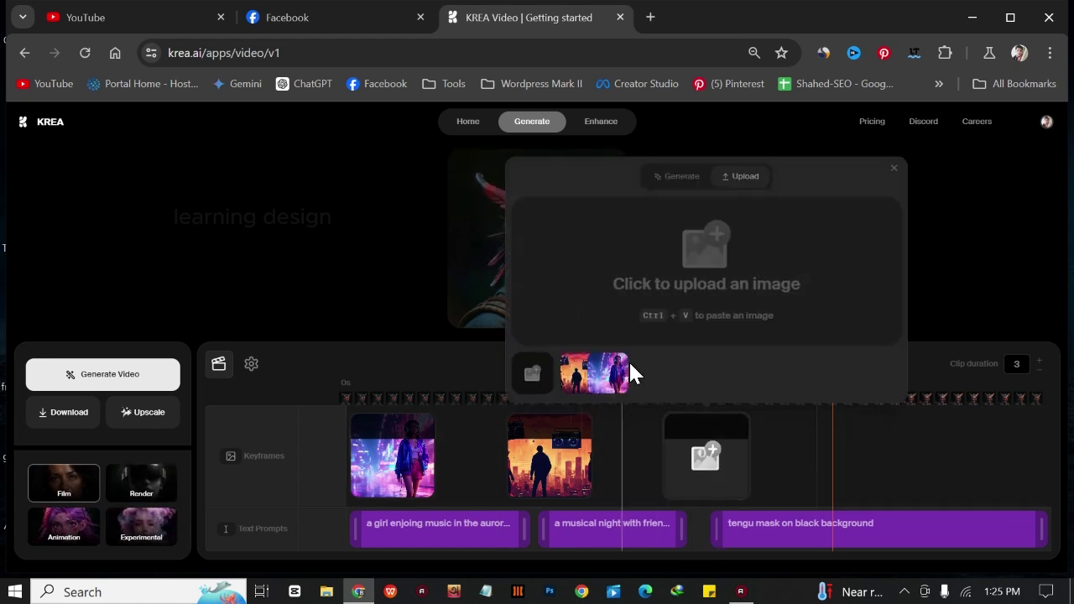
left_click(531, 370)
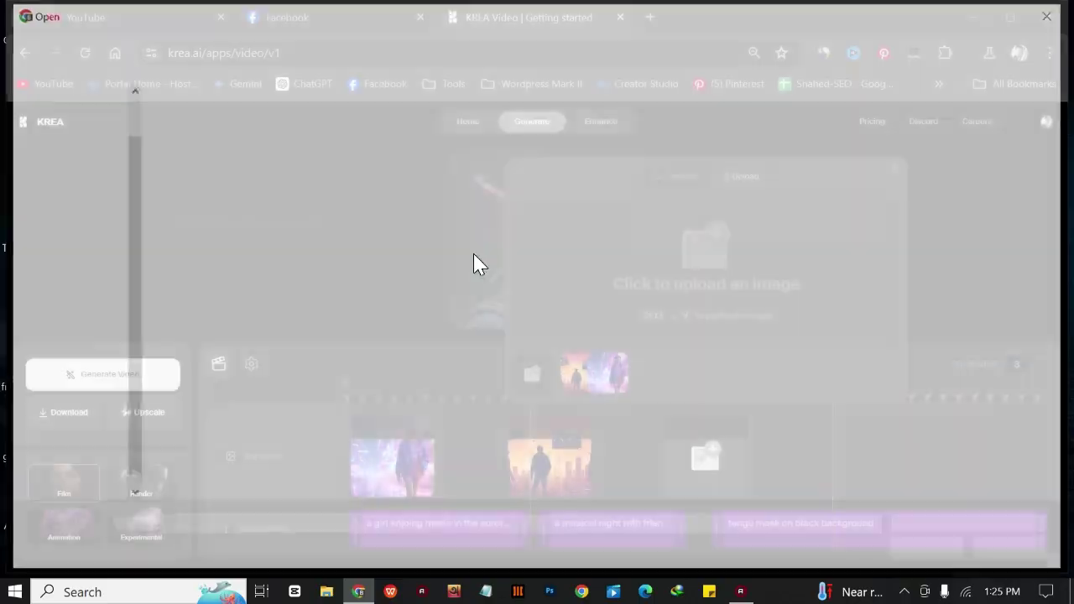
left_click(395, 263)
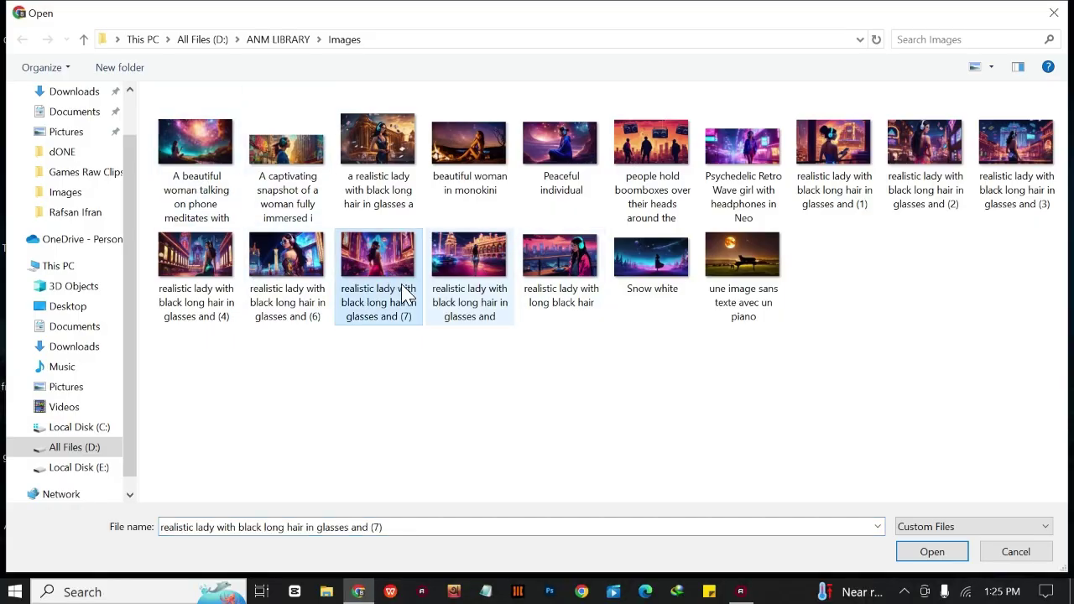
left_click(928, 555)
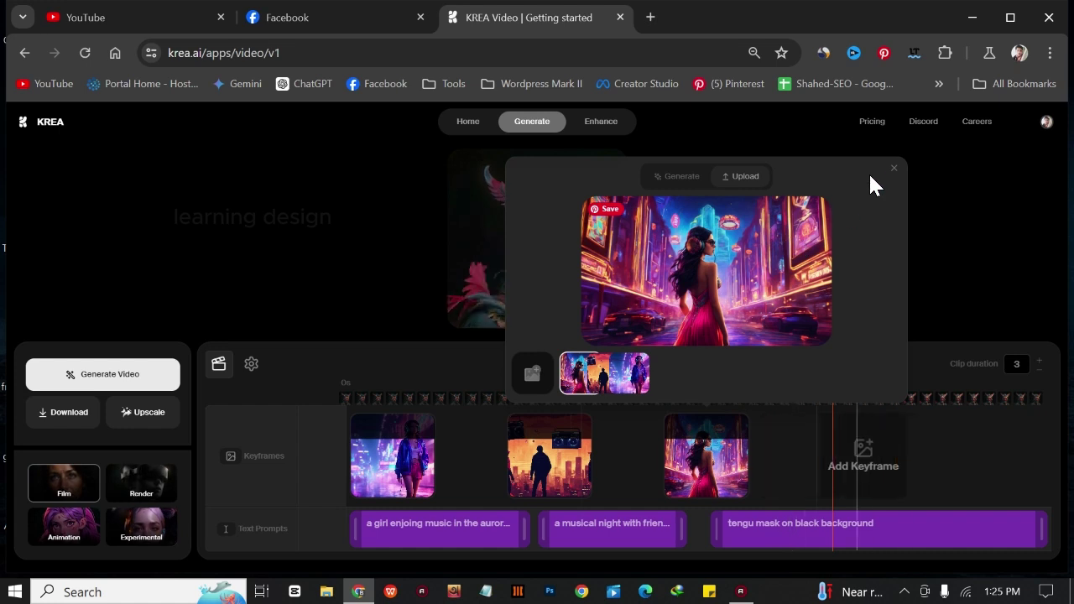
left_click(894, 168)
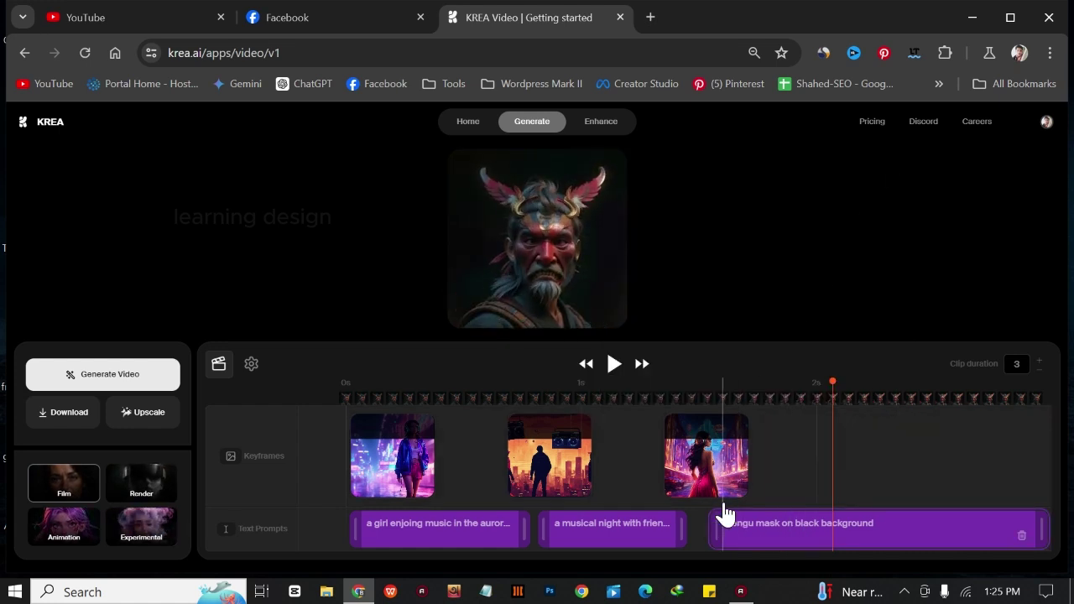
Step: Trim the tengu mask prompt at both ends and move the third keyframe slightly later
left_click_drag(720, 523, 687, 520)
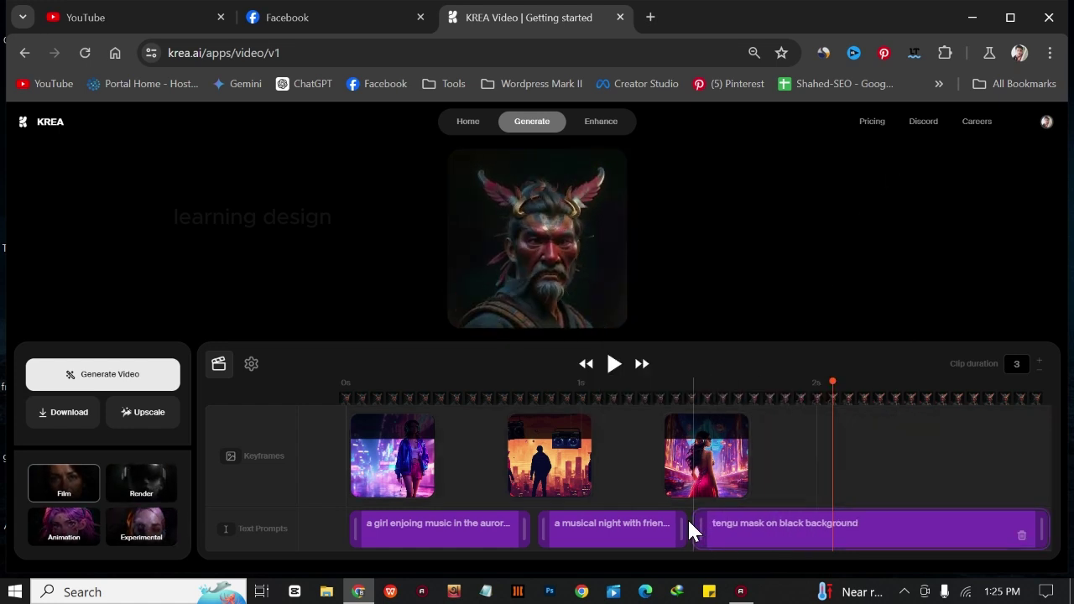
left_click_drag(1043, 528, 844, 524)
left_click_drag(669, 459, 701, 459)
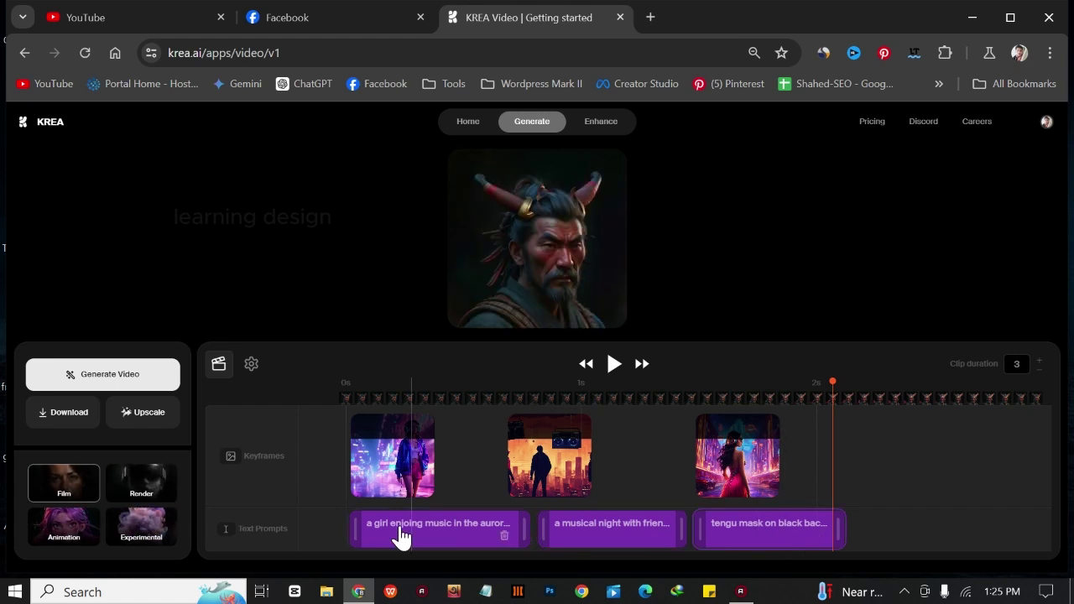
Step: Review the text of the first prompt and the tengu mask prompt
left_click(432, 539)
left_click(431, 532)
left_click(431, 532)
left_click_drag(470, 475, 239, 495)
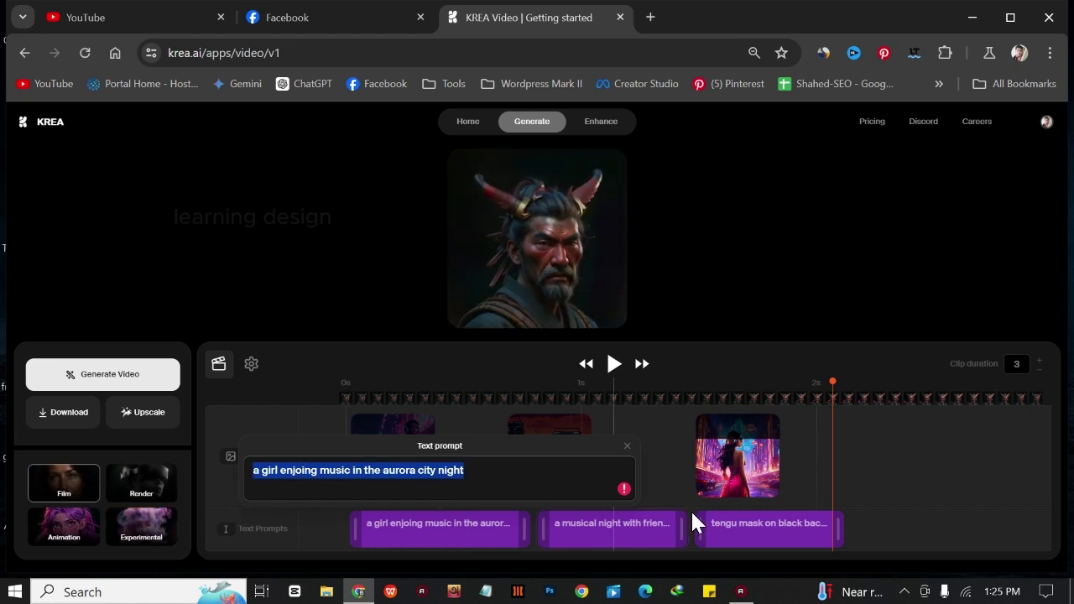
left_click(743, 528)
left_click_drag(762, 472, 559, 503)
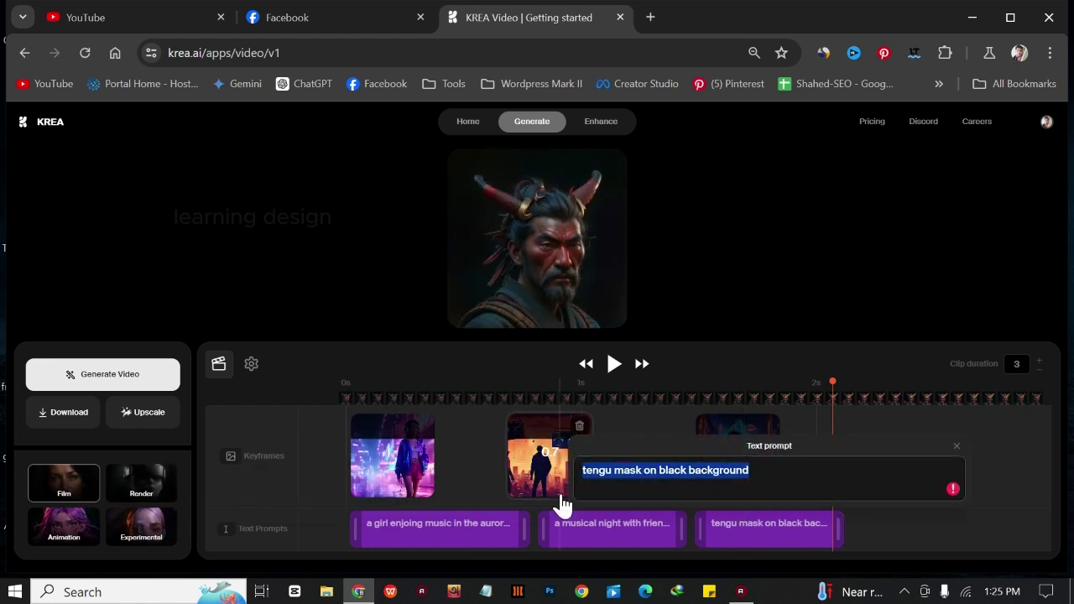
left_click(582, 496)
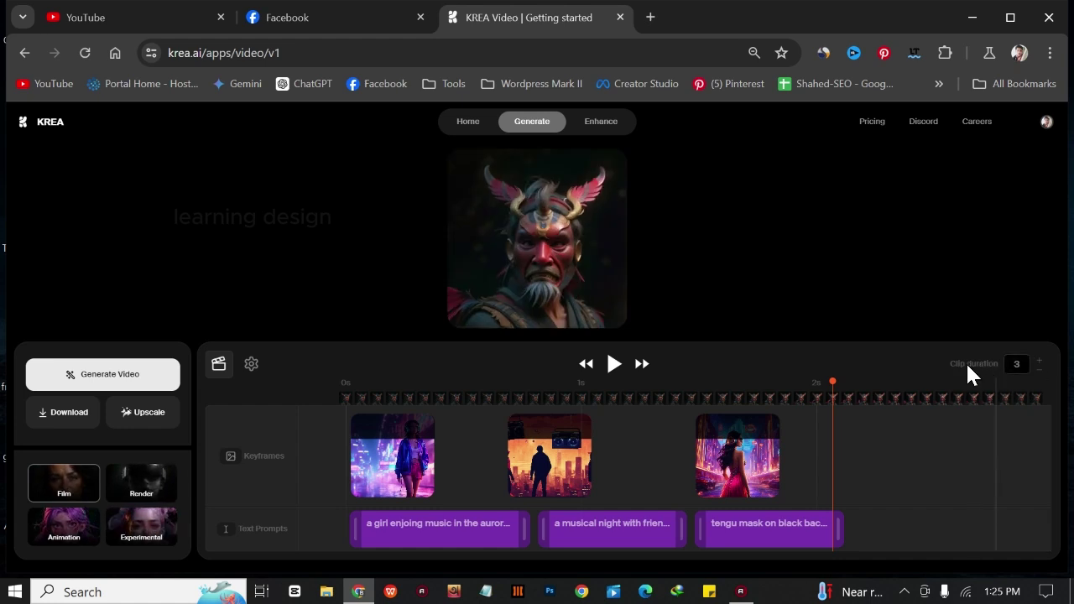
Step: Raise the clip duration to 10 seconds
left_click(1040, 363)
left_click(1040, 363)
left_click(1040, 364)
left_click(1040, 363)
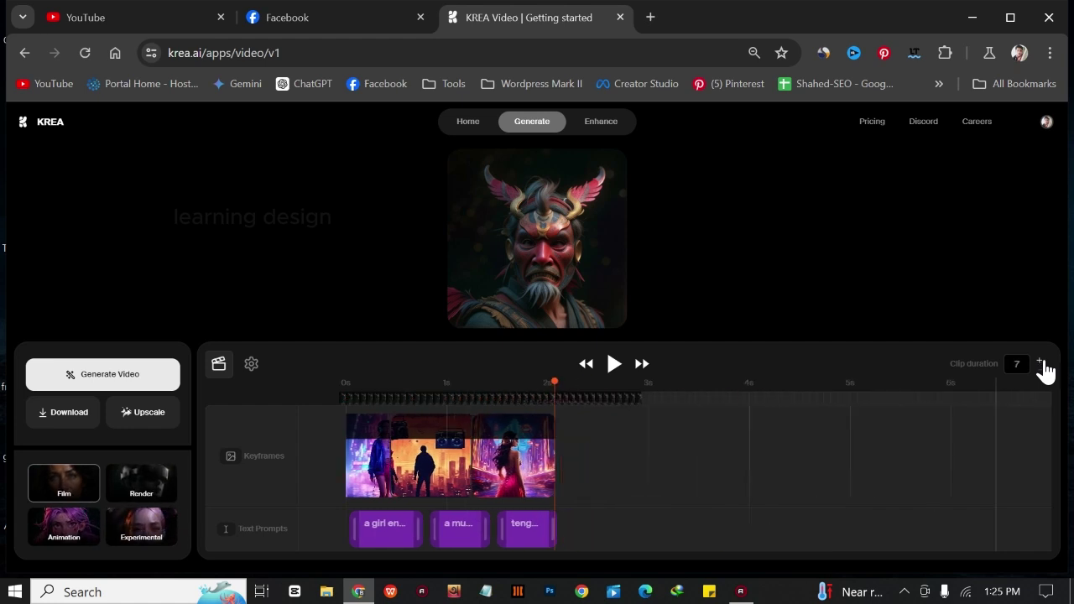
left_click(1040, 363)
left_click(1040, 363)
left_click(1040, 364)
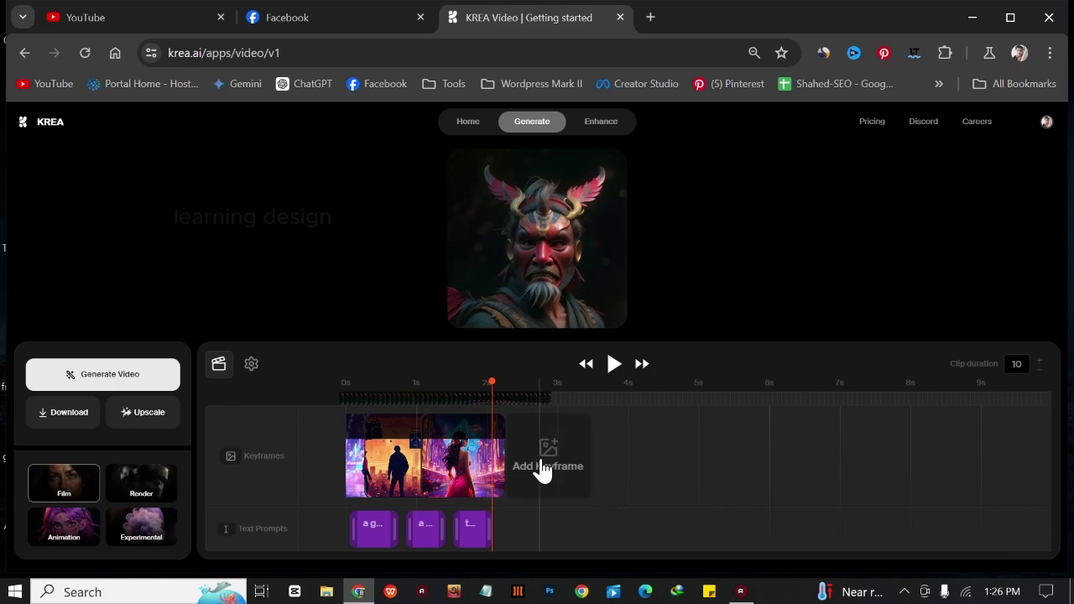
Step: Add the realistic-lady image (6) as the fourth keyframe and extend the tengu prompt beneath it
left_click(541, 471)
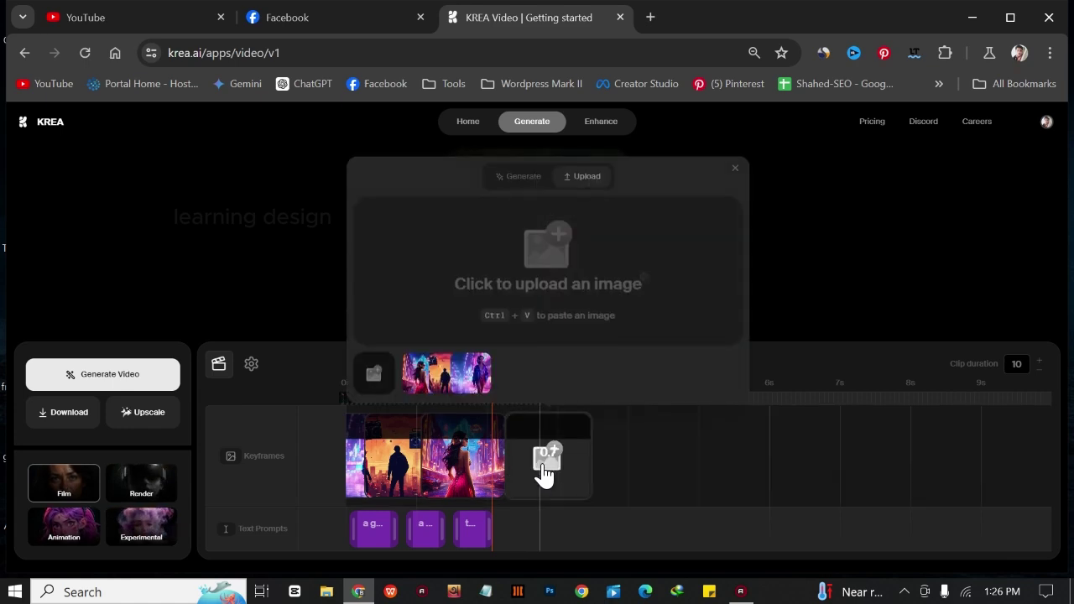
left_click(375, 369)
left_click(288, 267)
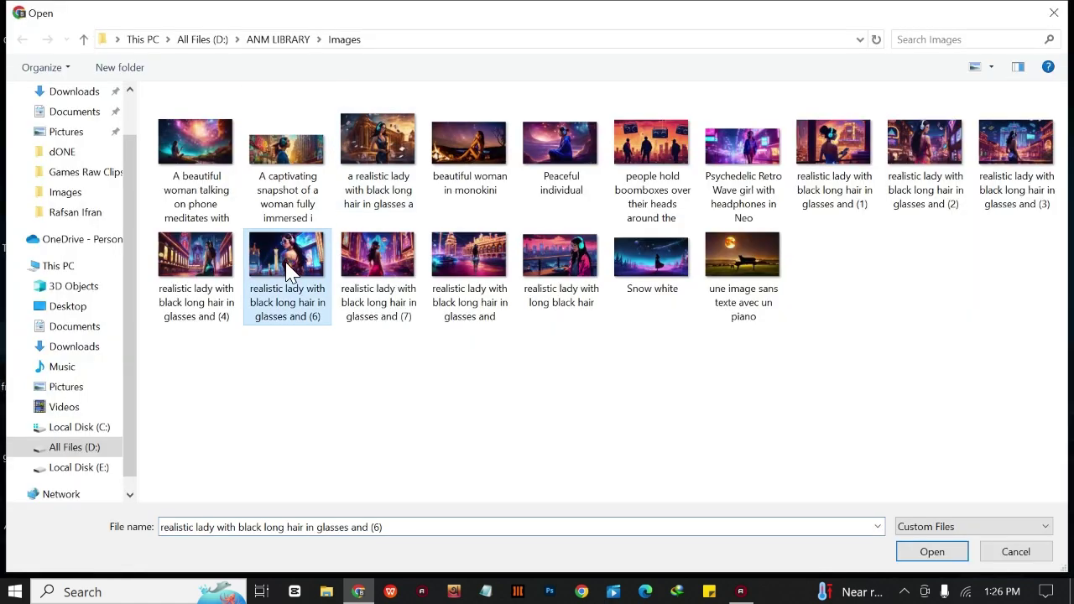
left_click(926, 552)
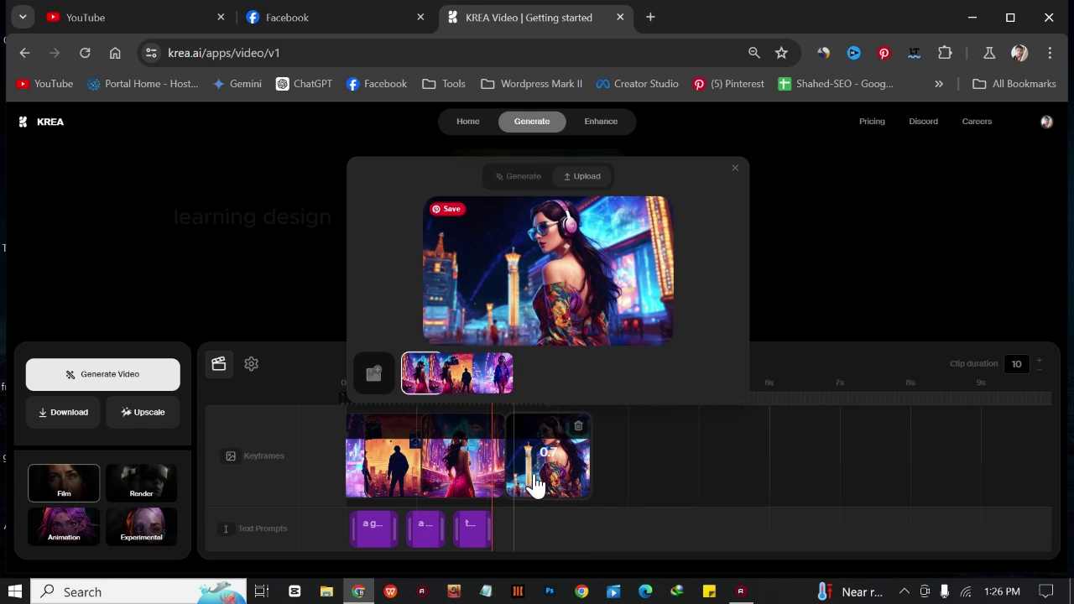
left_click(551, 475)
left_click_drag(492, 520, 604, 541)
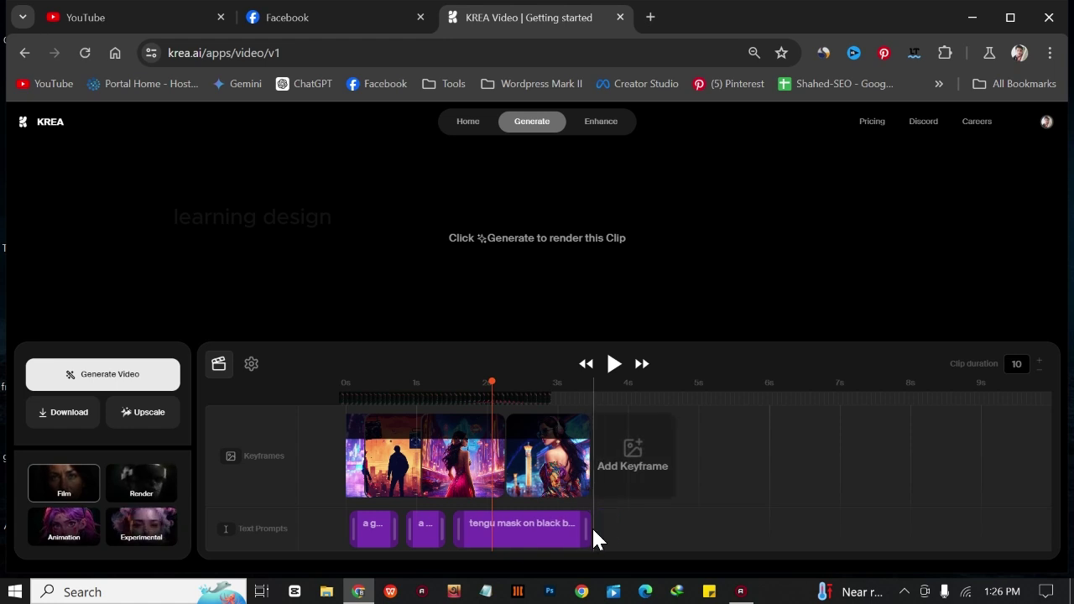
Step: Add a fifth keyframe using the lady-in-the-casino-scene image
left_click(635, 456)
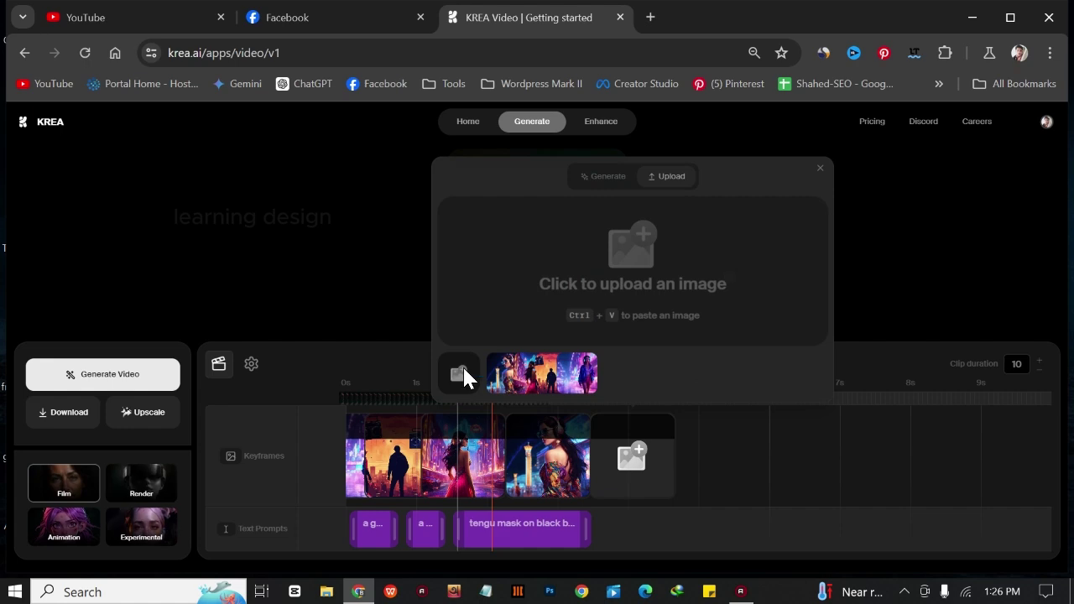
left_click(579, 286)
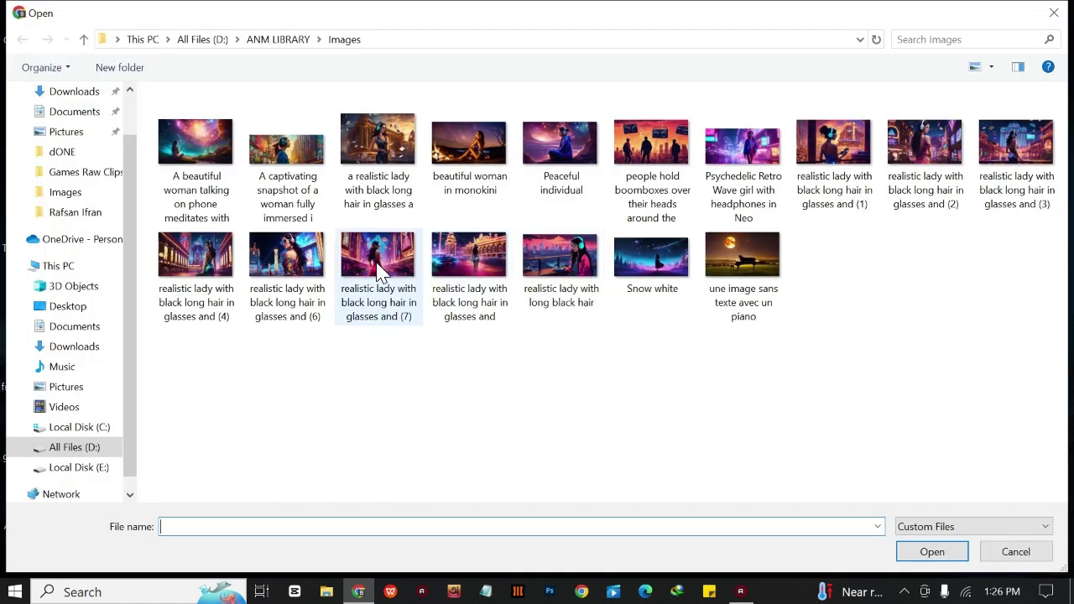
left_click(373, 269)
left_click(382, 186)
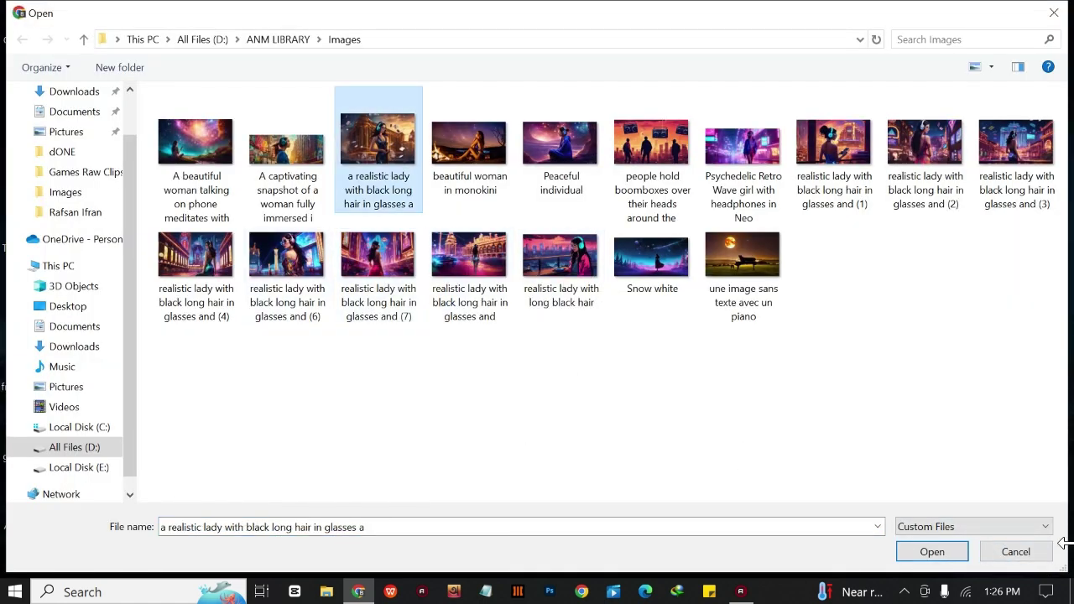
left_click(960, 555)
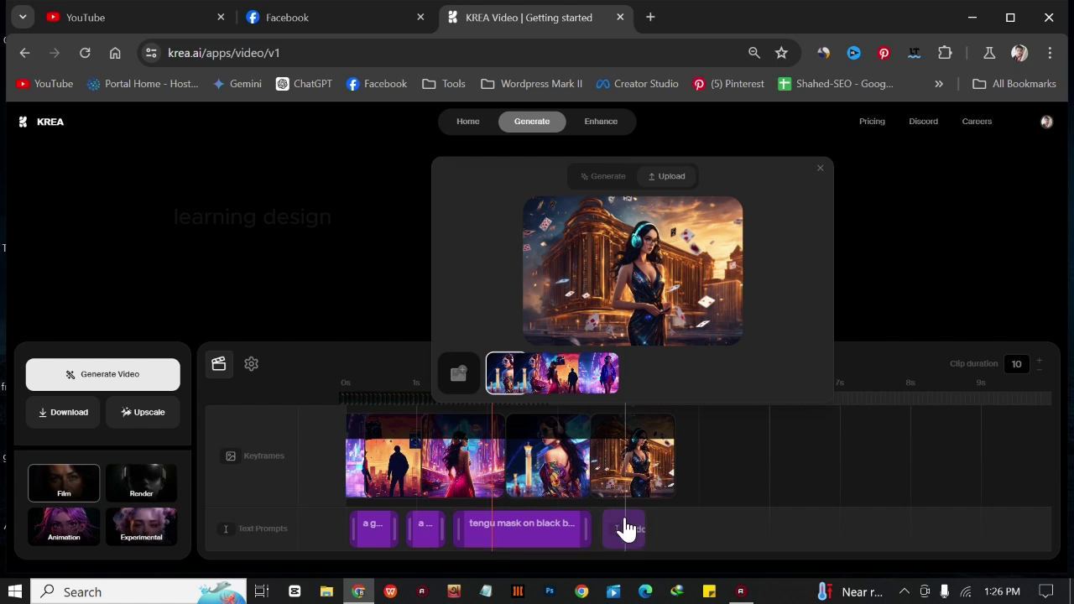
Step: Add a prompt stretched to about 5s reading 'a musical night a girl dancing in the aurora night'
left_click(619, 537)
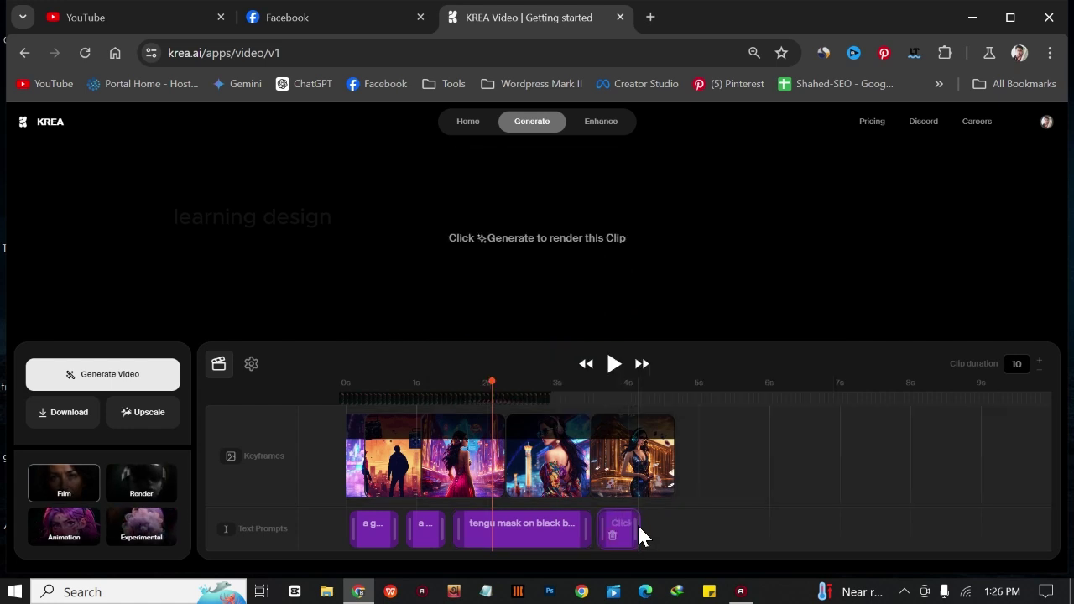
left_click_drag(640, 525, 678, 537)
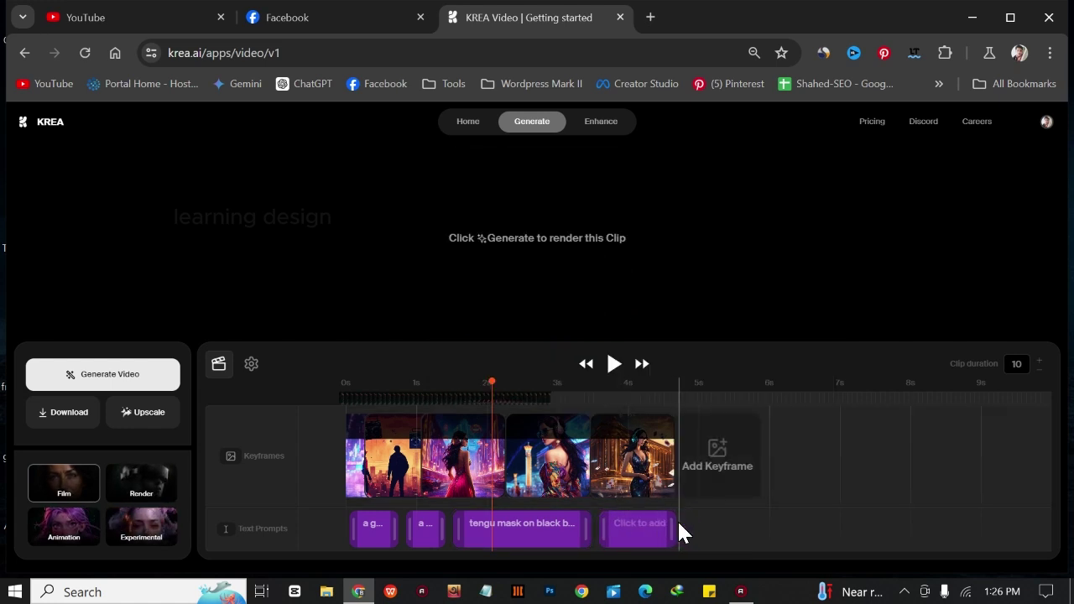
left_click(644, 532)
left_click(633, 537)
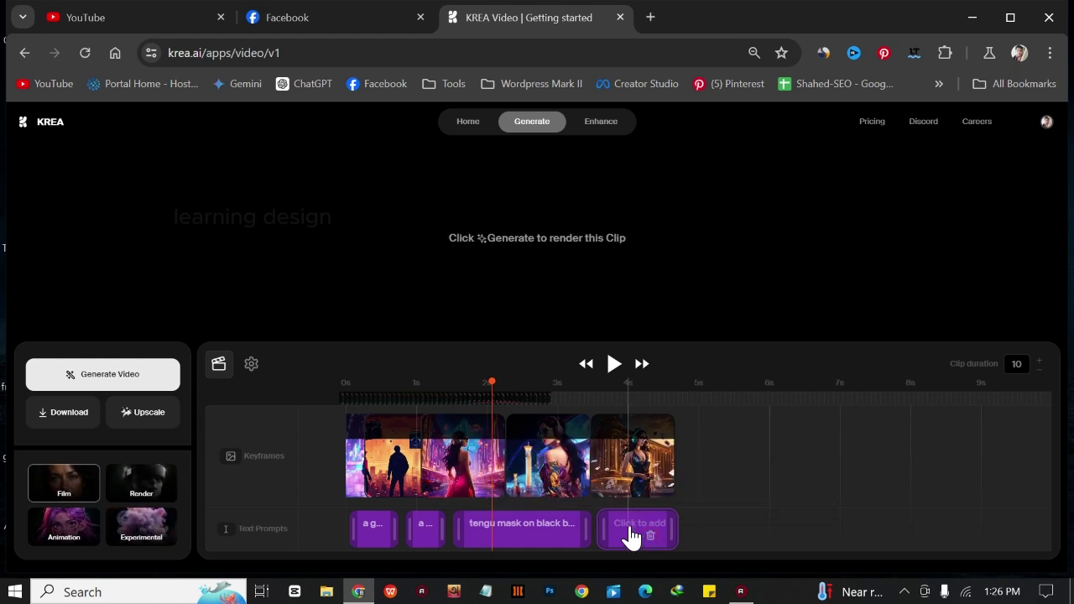
left_click(628, 534)
left_click(603, 479)
type("a musical night a g")
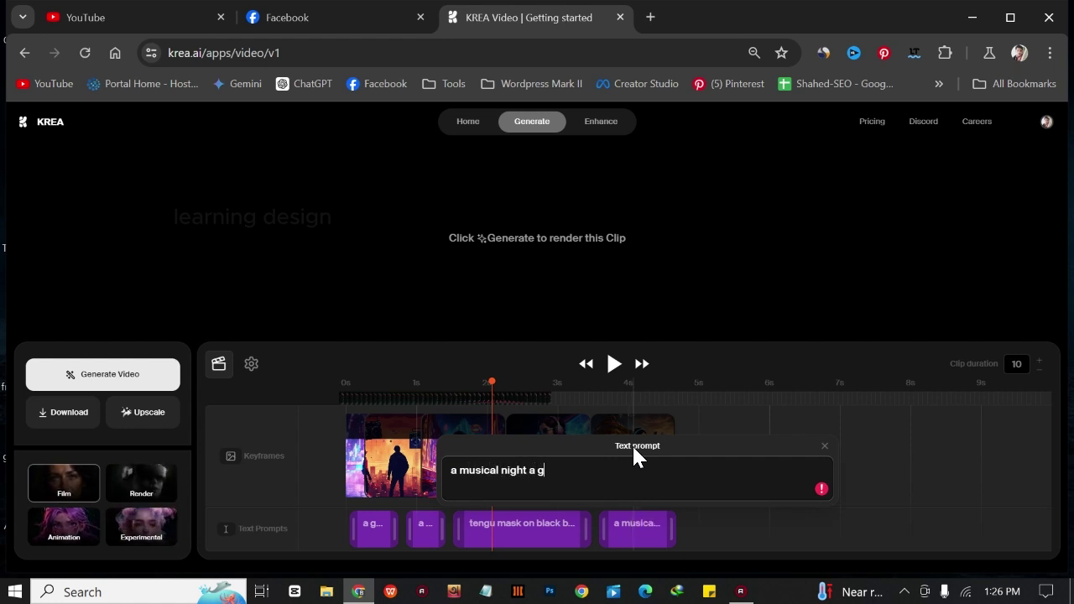
type("irl dancing in the aurora night")
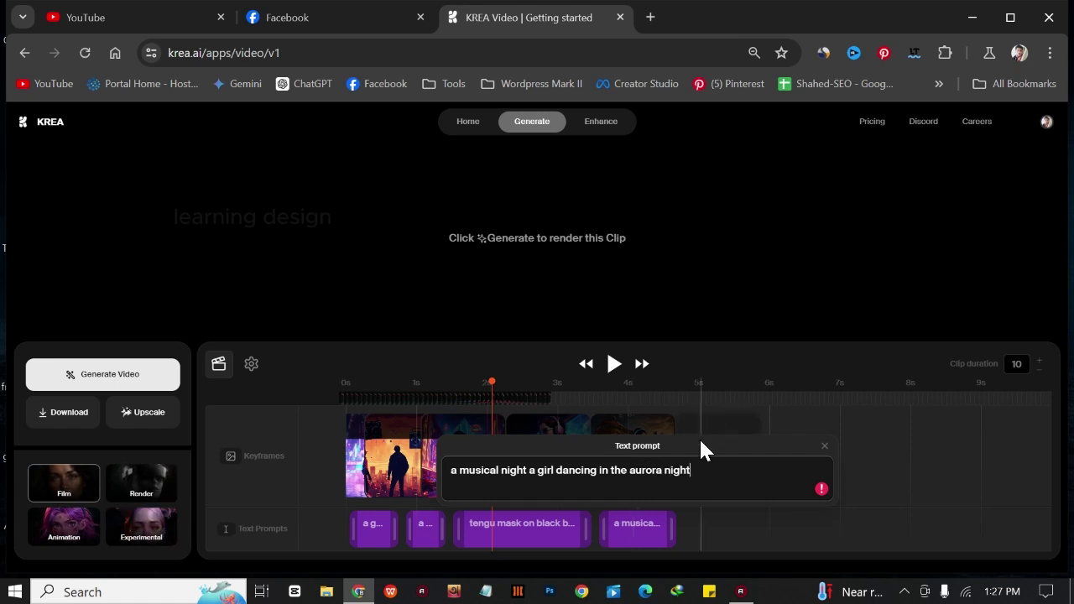
left_click_drag(705, 474, 448, 469)
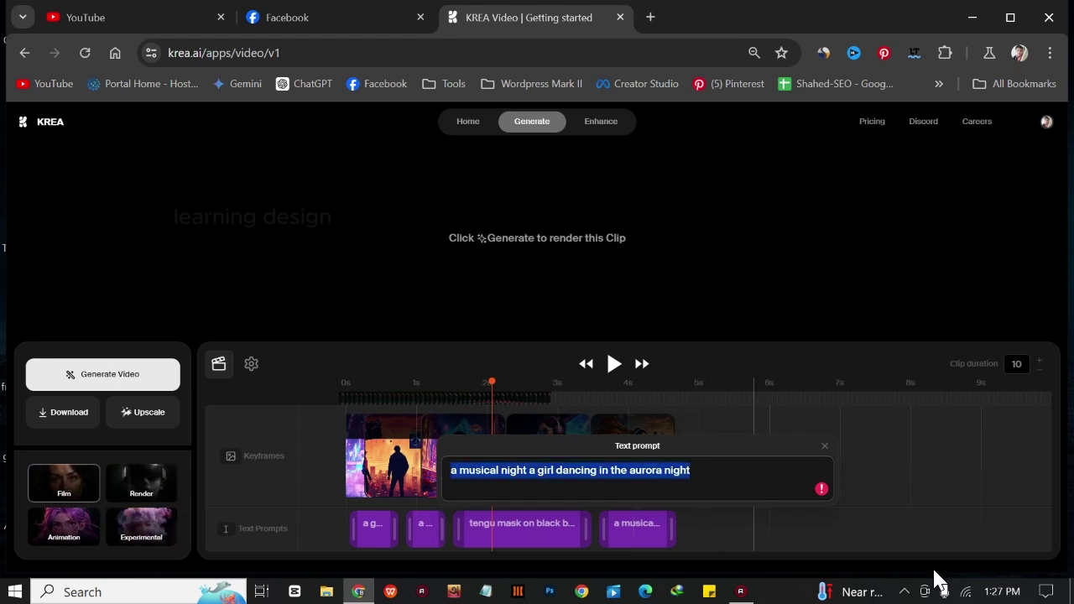
Step: Add the realistic-lady image (2) as a keyframe near 4.8s and stretch the musical-night prompt beneath it
left_click(680, 395)
left_click(713, 460)
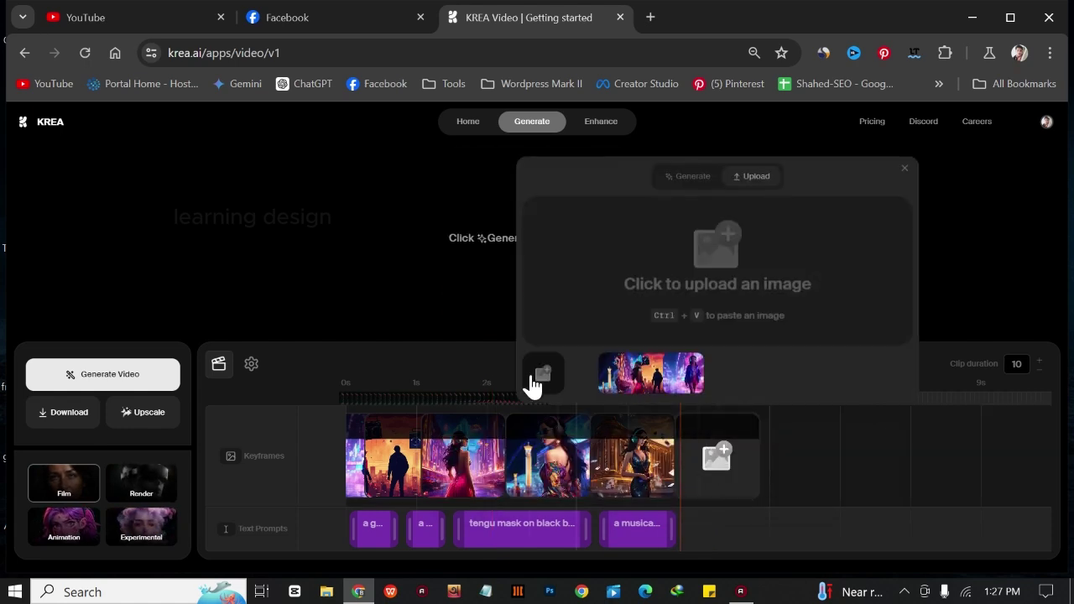
left_click(560, 331)
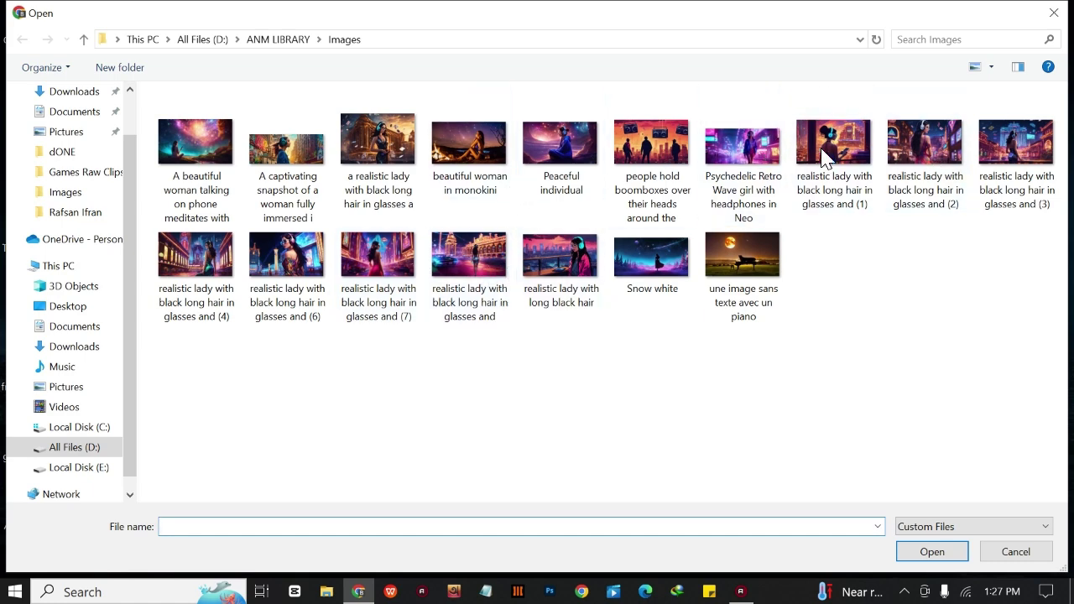
left_click(926, 155)
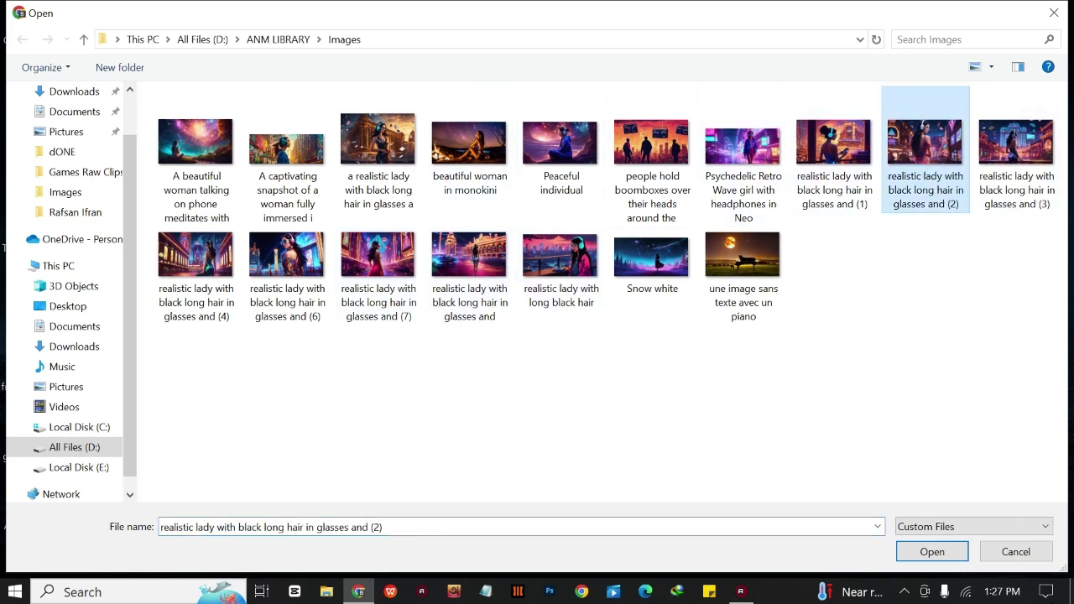
left_click(931, 552)
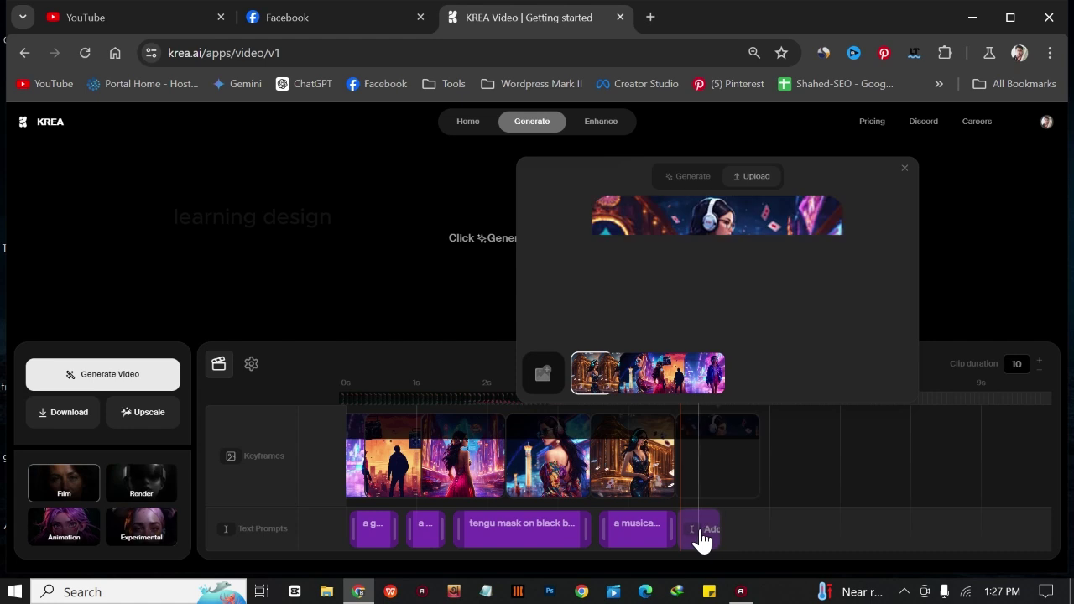
left_click_drag(677, 536, 764, 522)
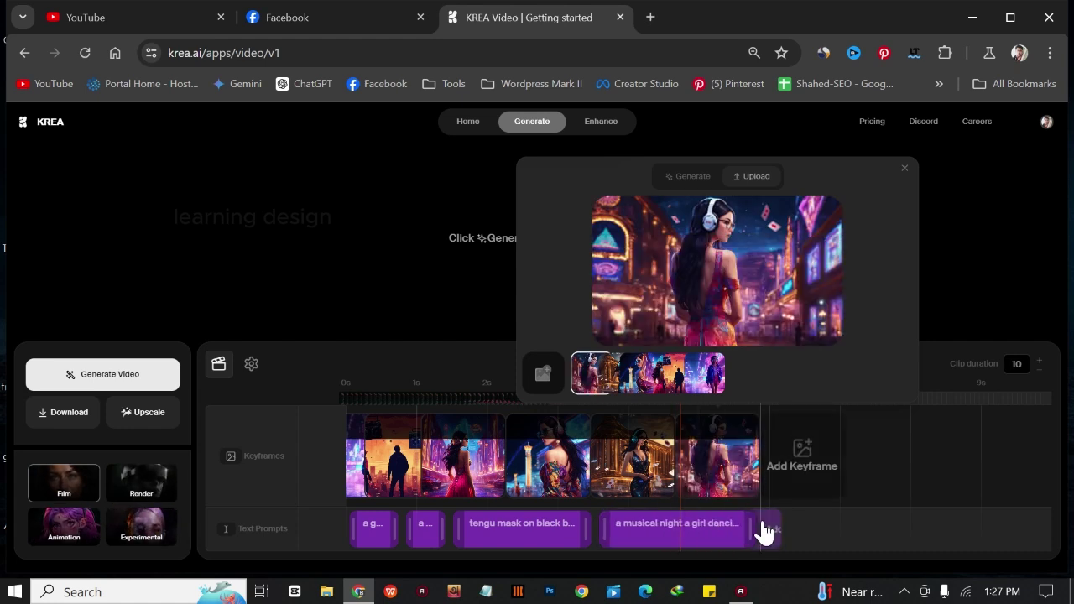
left_click(804, 475)
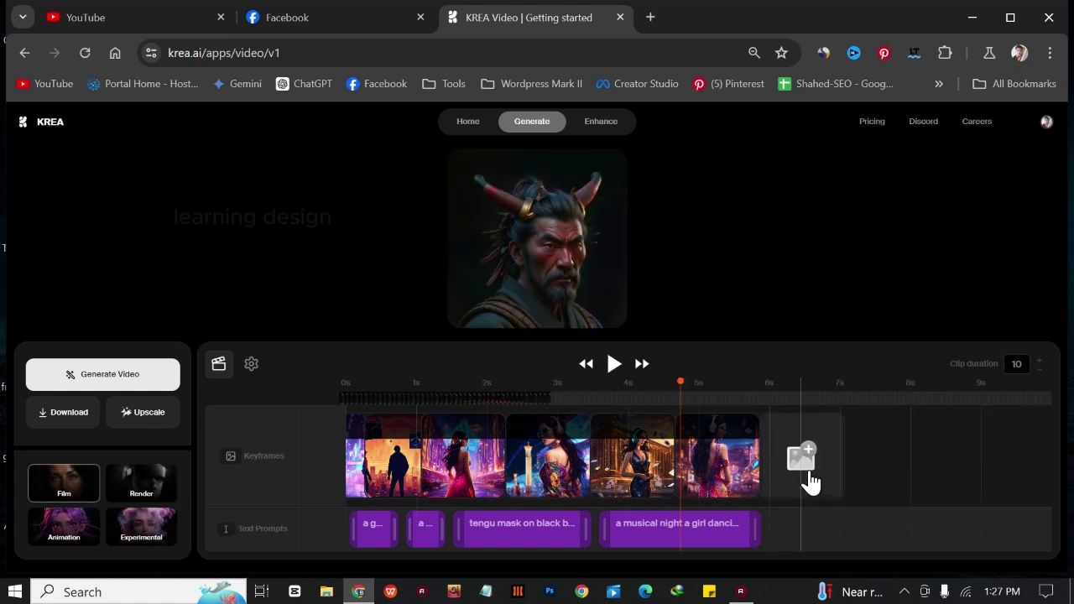
Step: Upload the starry-sky 'A beautiful woman talking on phone meditates with' image as a keyframe
left_click(635, 376)
left_click(201, 168)
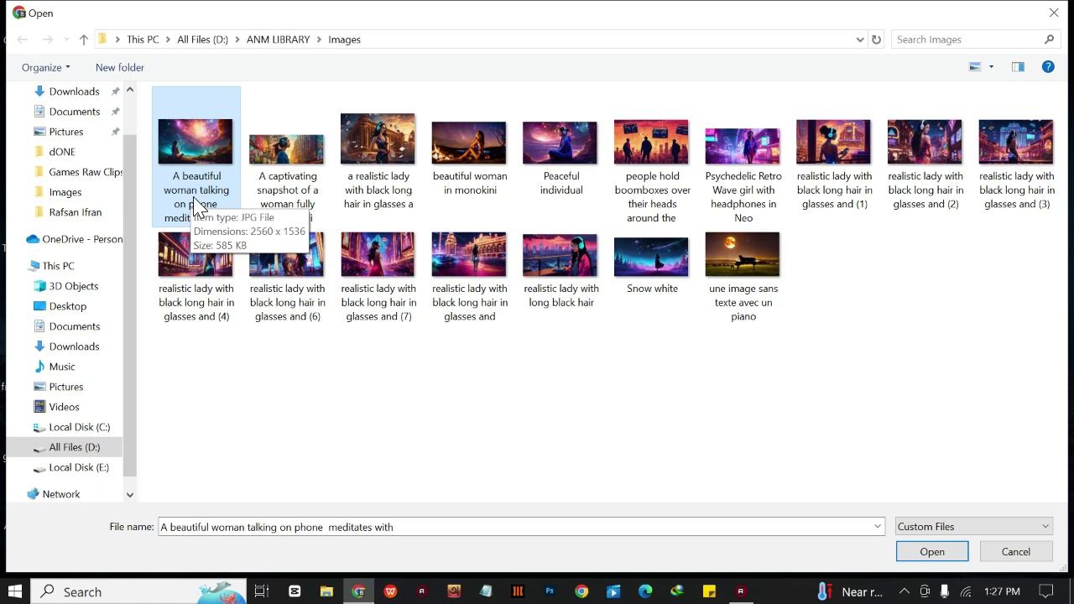
left_click(924, 552)
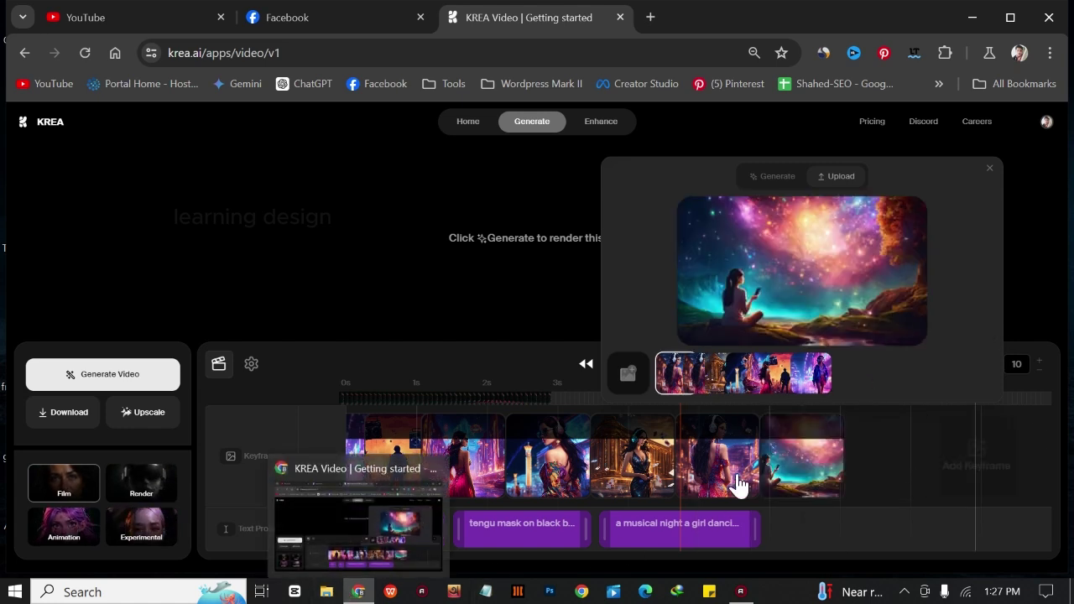
Step: Copy that image's file name from File Explorer and return to Krea
left_click(320, 592)
right_click(221, 136)
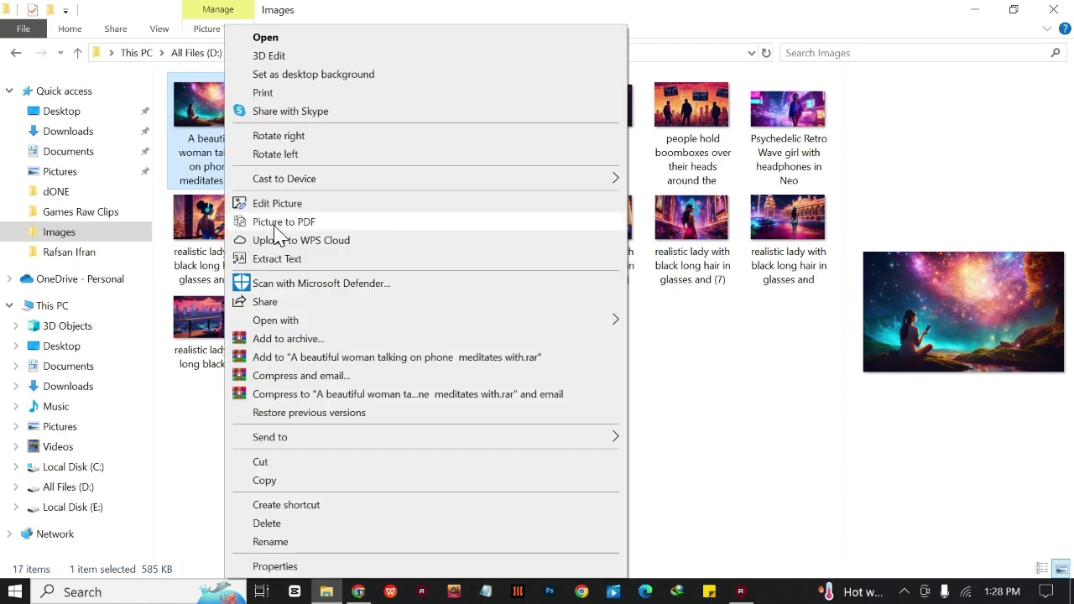
left_click(289, 544)
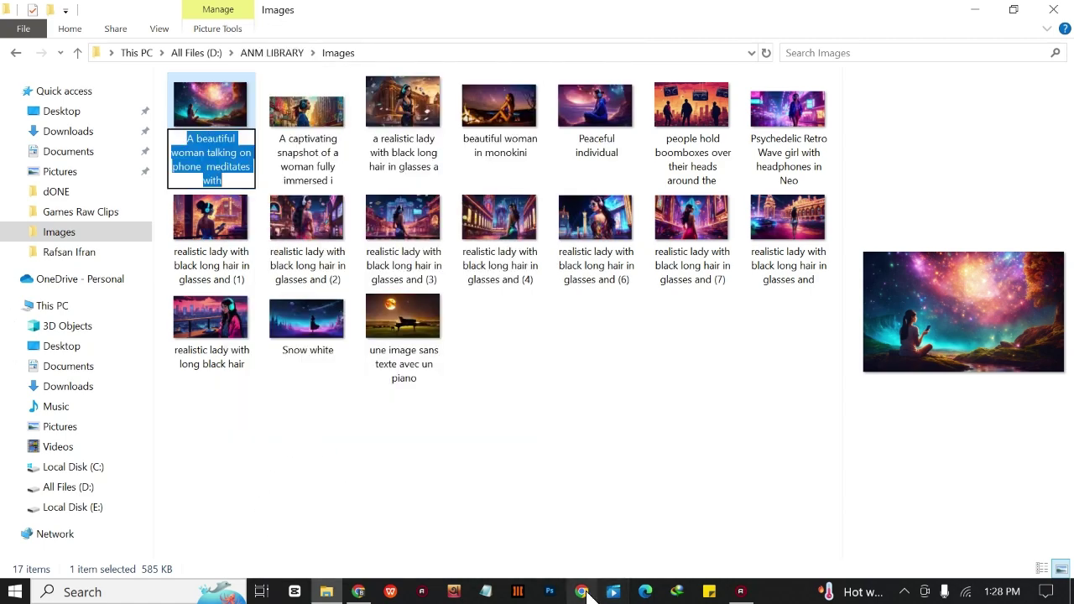
left_click(359, 592)
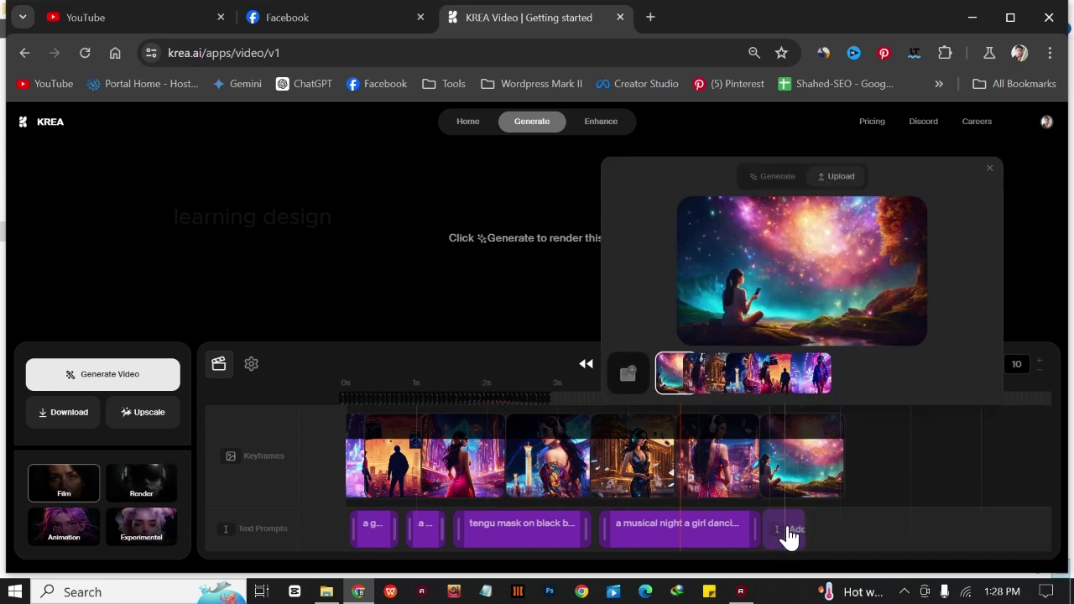
Step: Add a final prompt reading 'A beautiful woman talking on phone and meditates with music in a aaurora night'
left_click(807, 527)
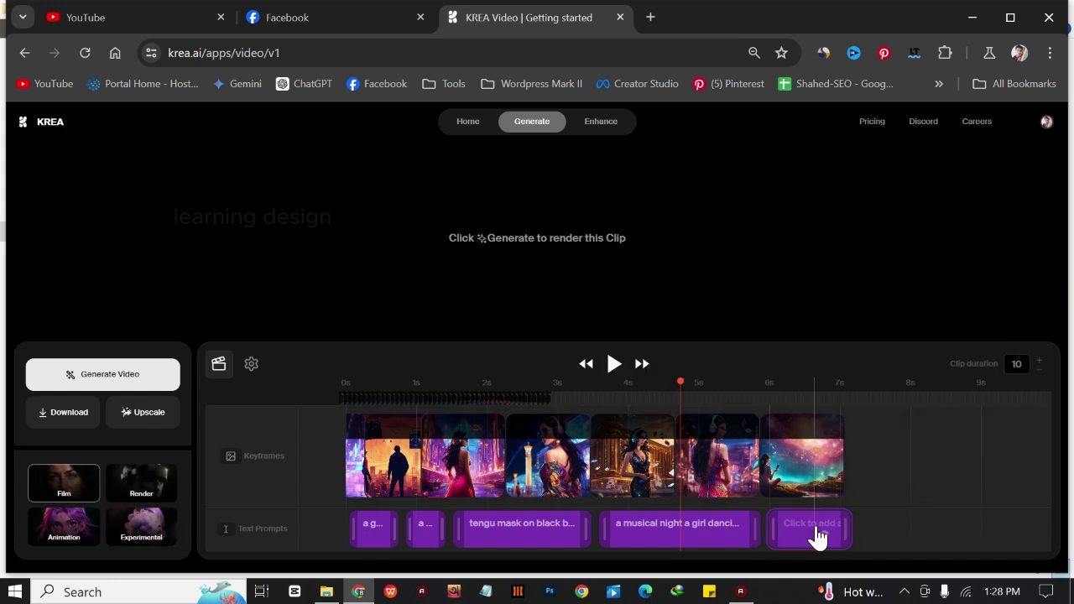
left_click(799, 534)
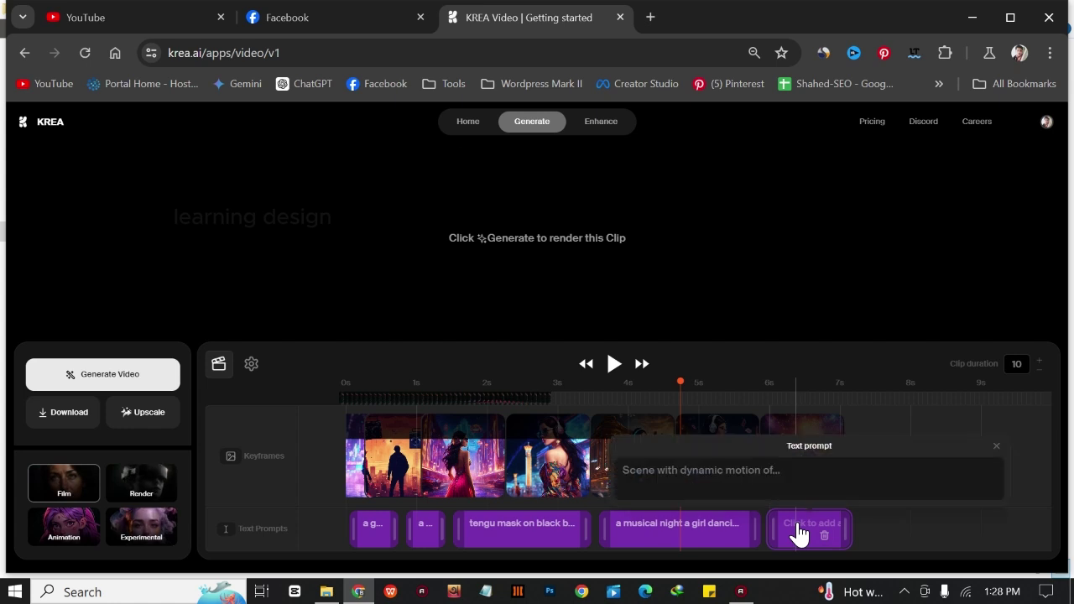
type("A beautiful woman talking on phone meditates with")
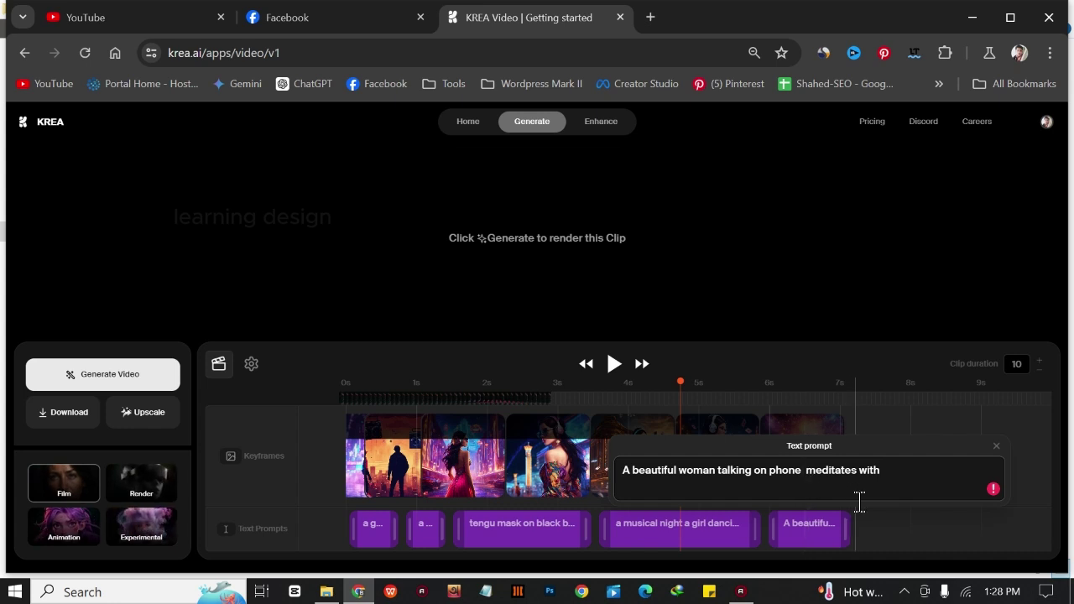
left_click(929, 480)
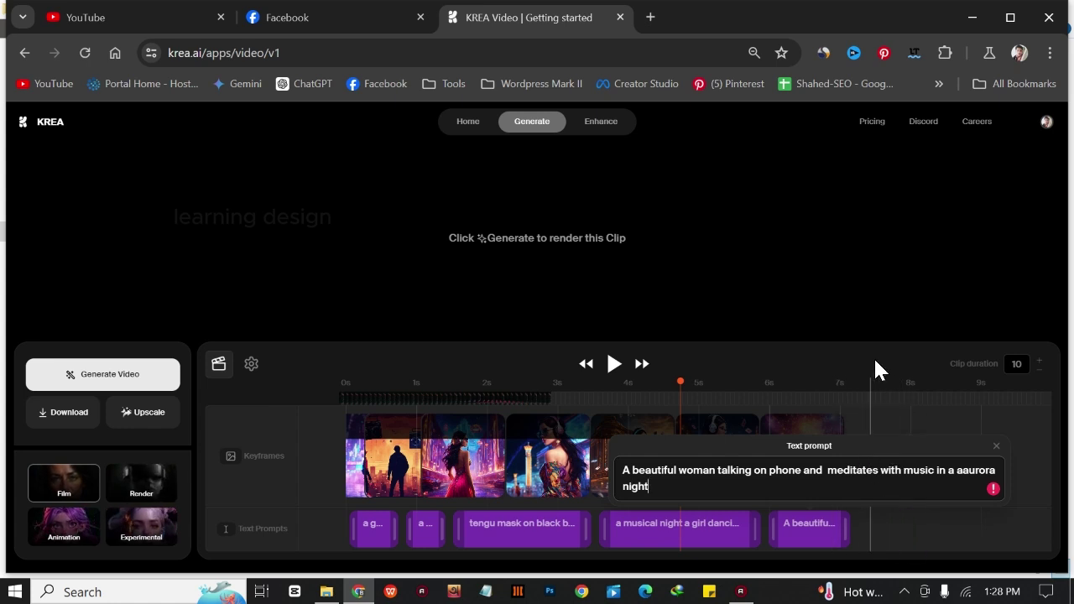
left_click(877, 458)
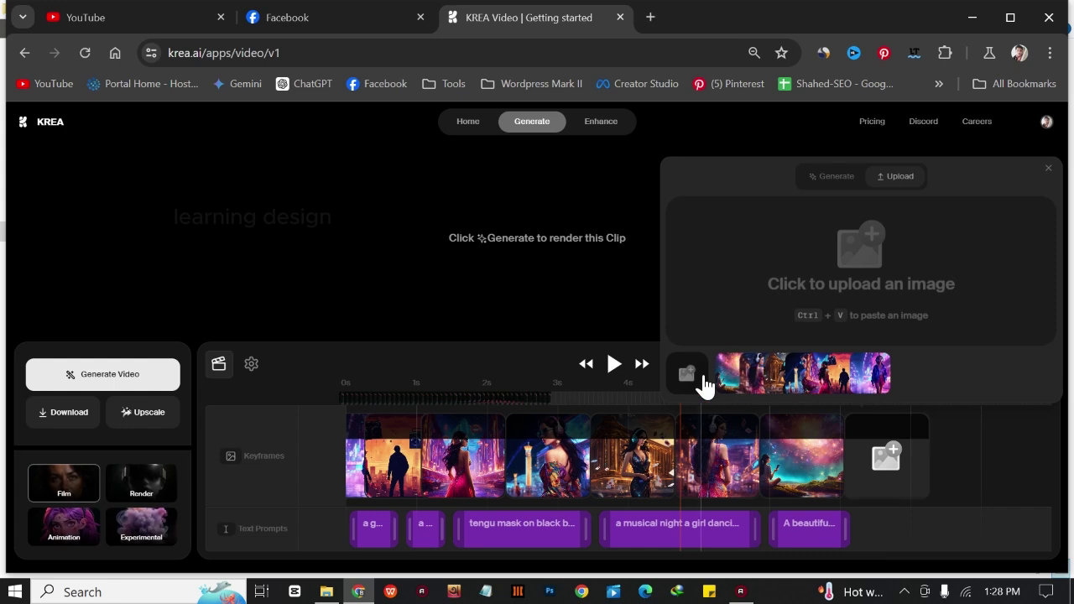
Step: Fill the empty end keyframe slots with already uploaded images
left_click(753, 382)
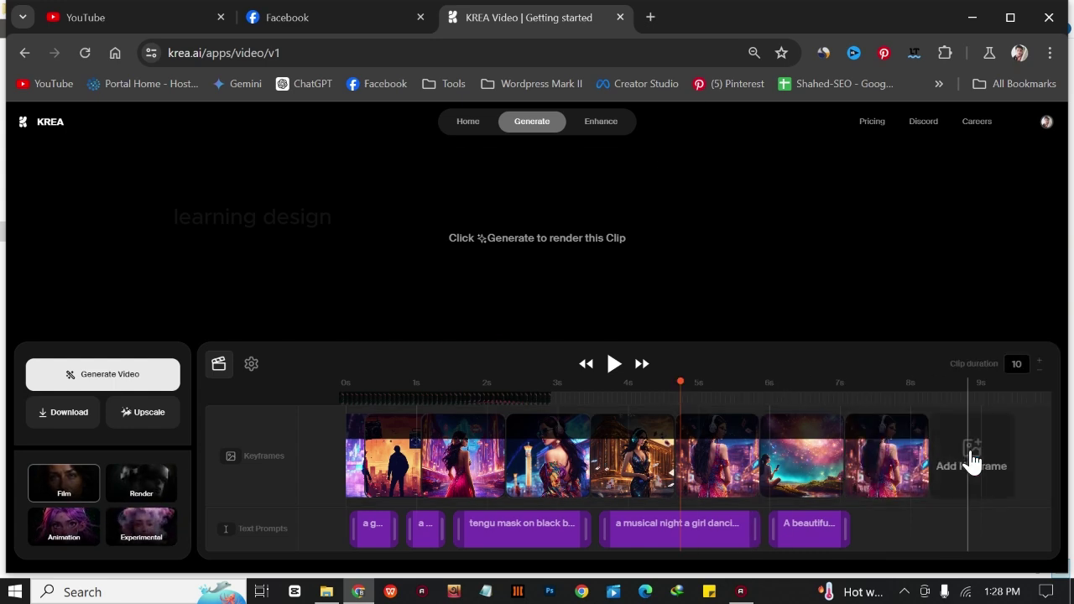
left_click(971, 457)
left_click(814, 382)
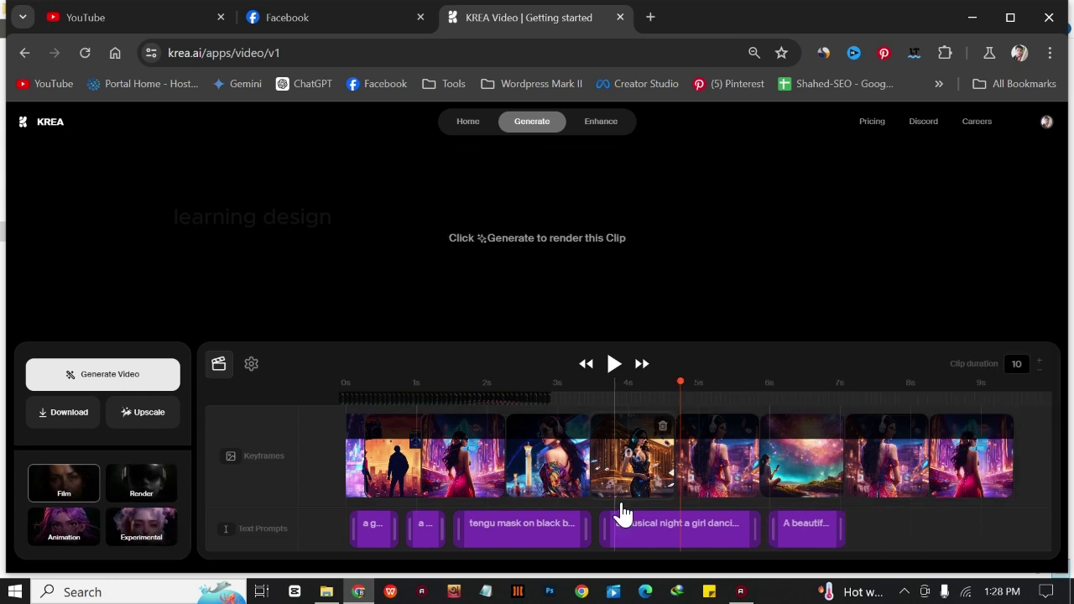
Step: Copy the musical-night prompt into a new, wider prompt clip and add another clip after it
left_click(643, 530)
triple_click(700, 471)
key("ctrl+c")
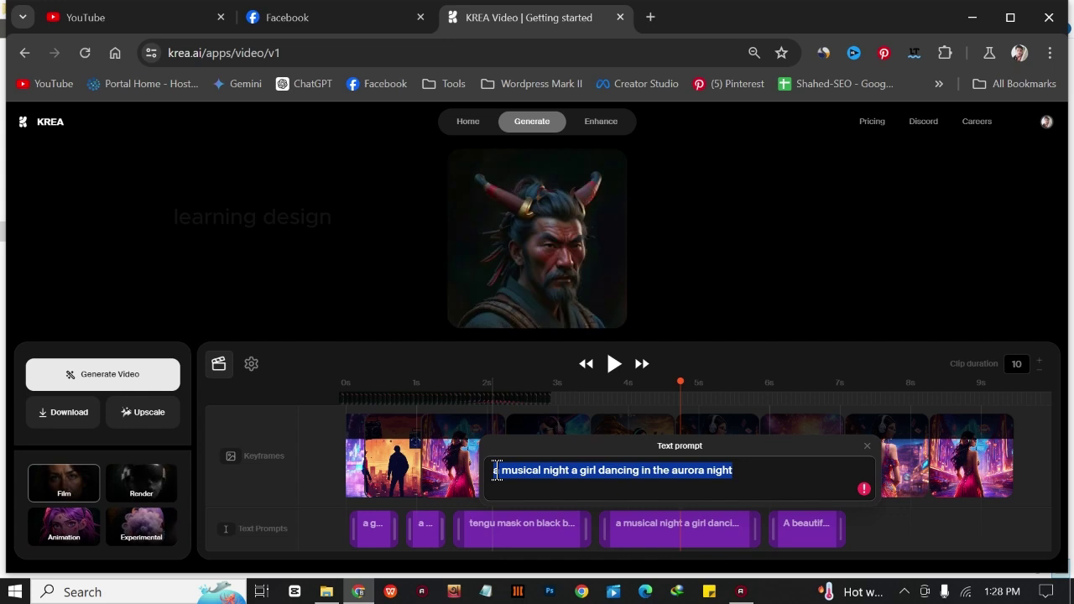
left_click(882, 535)
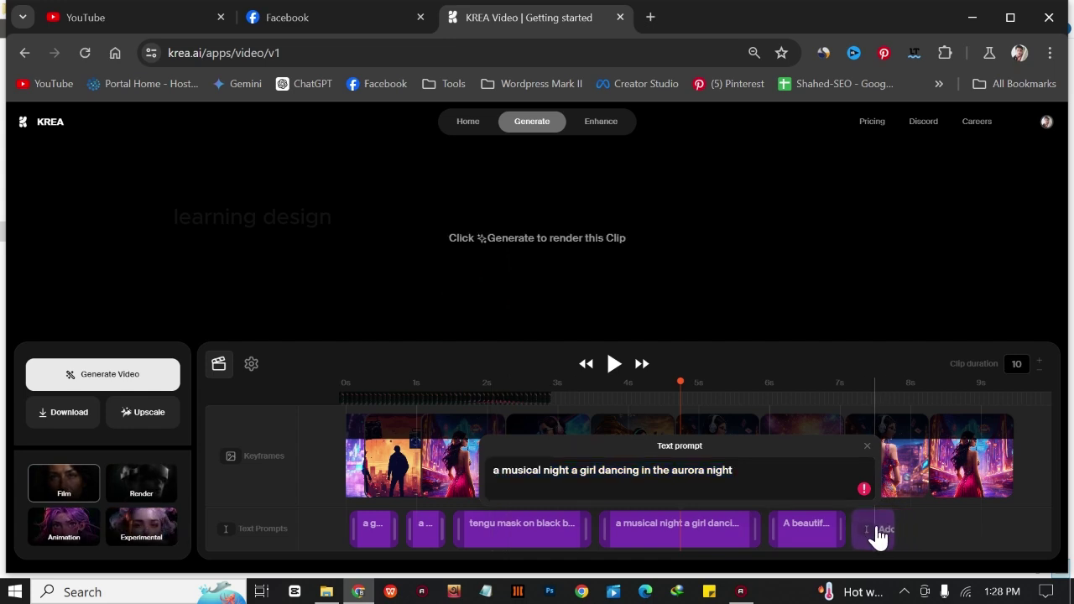
left_click_drag(892, 525, 937, 537)
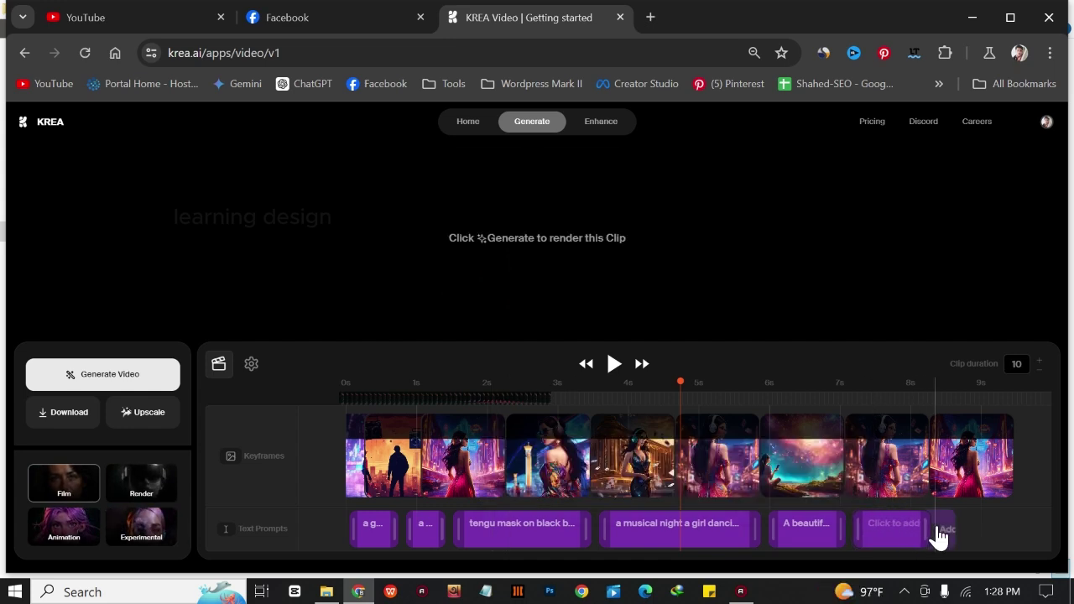
left_click(891, 535)
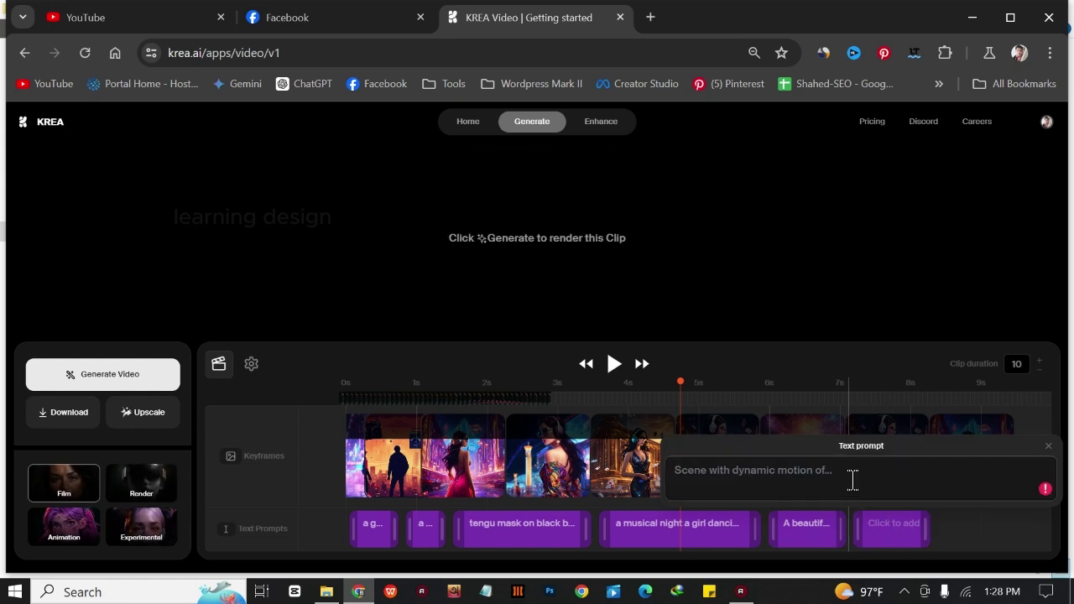
key("ctrl+v")
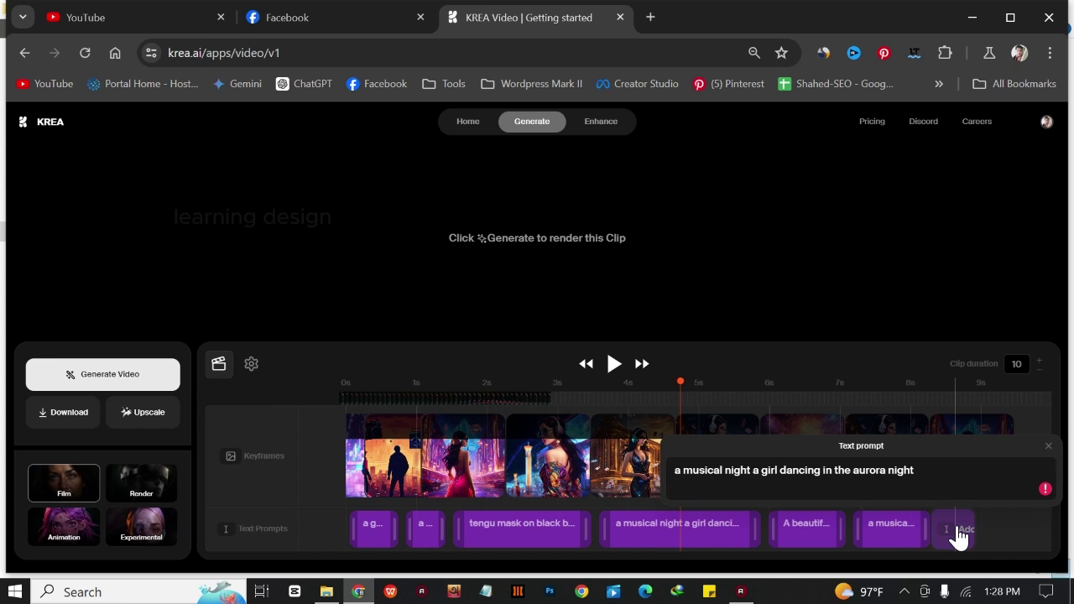
left_click(959, 534)
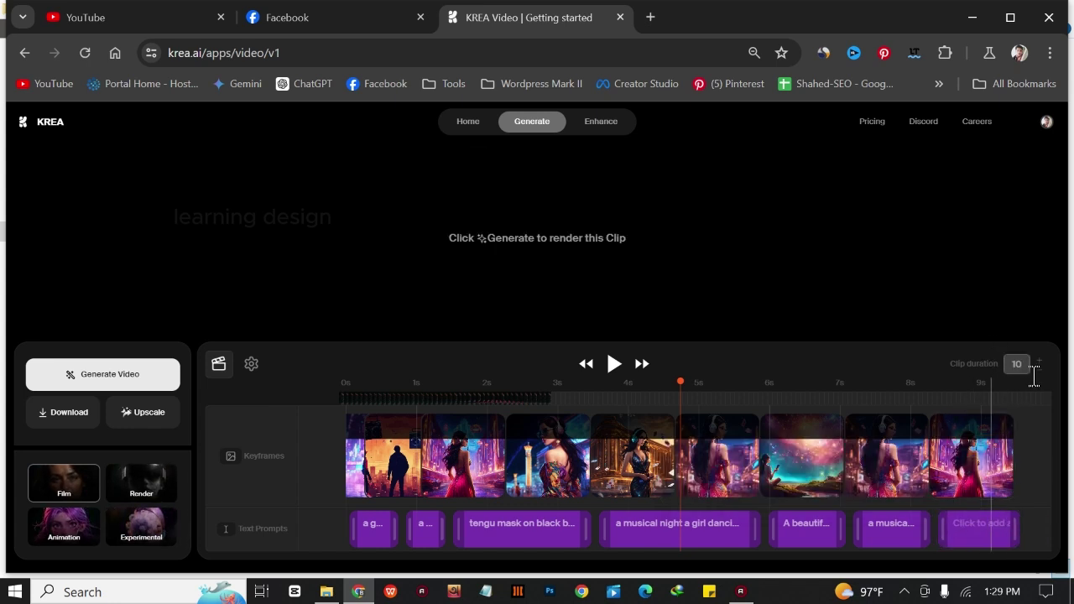
Step: Paste 'a musical night a girl dancing in the aurora night' into the last empty prompt clip
left_click(977, 529)
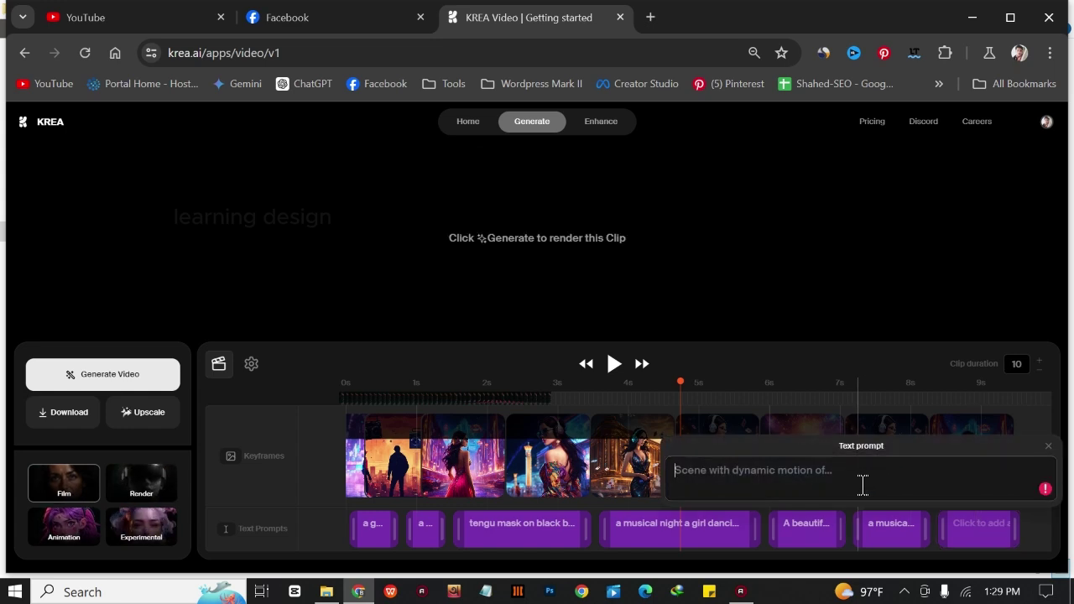
key("ctrl+v")
left_click(1038, 397)
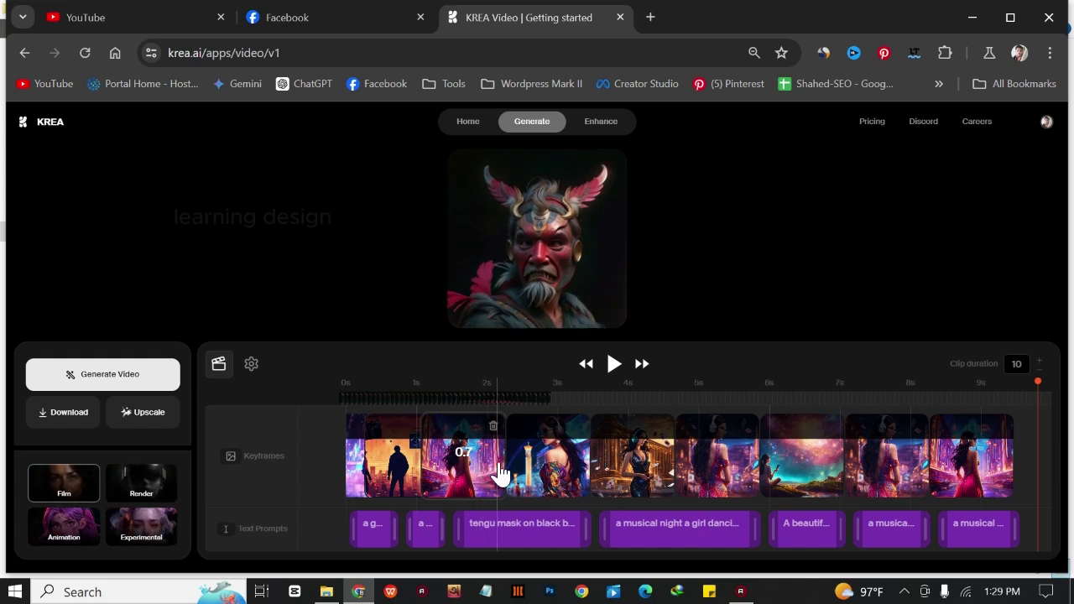
Step: Generate the 10-second neon-city video from the keyframes and prompts, then preview it
left_click(108, 379)
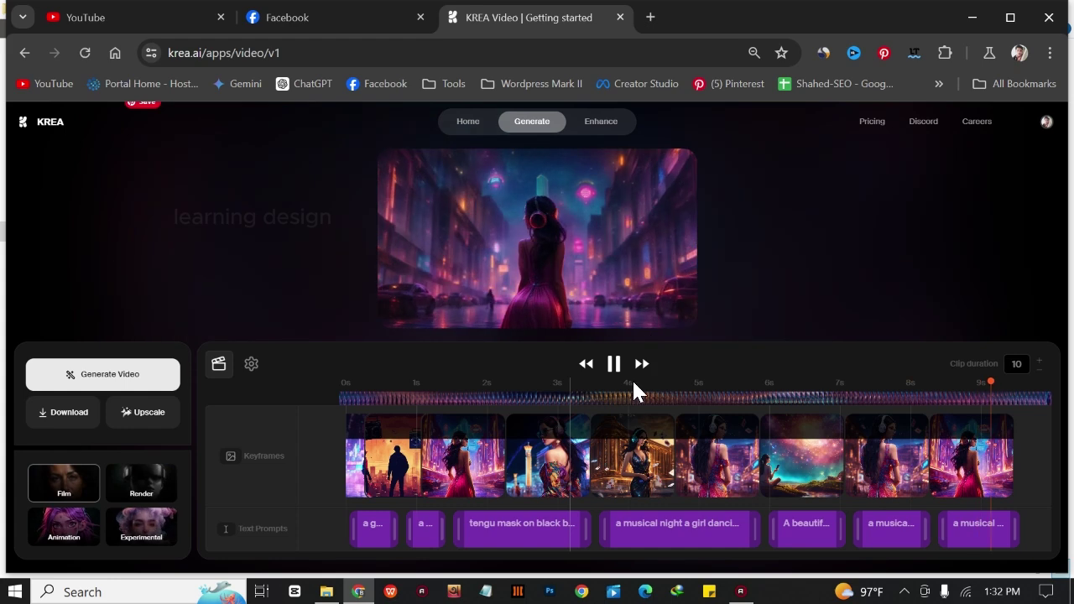
Step: Pause the clip, download it as video (2).mp4, and show it in Downloads
left_click(614, 363)
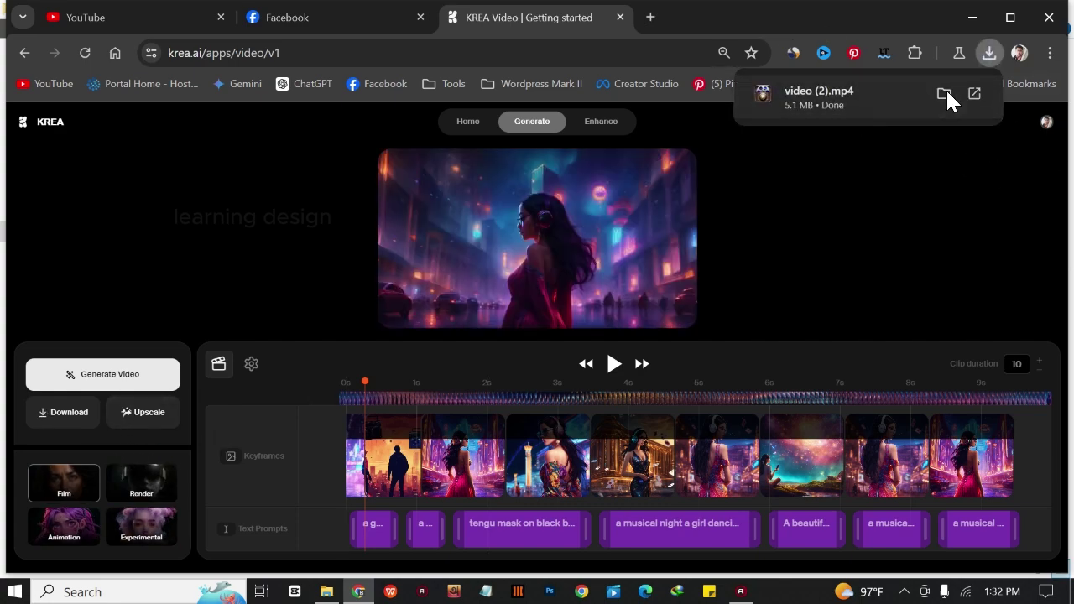
left_click(940, 88)
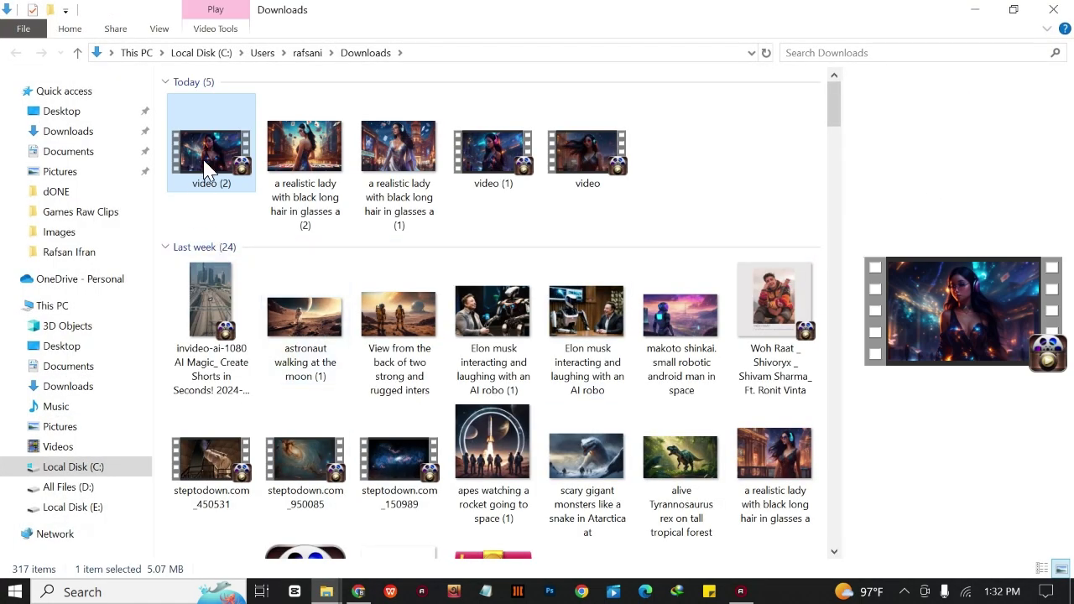
Step: Play video (2) maximized in 5KPlayer, then close the player
double_click(216, 164)
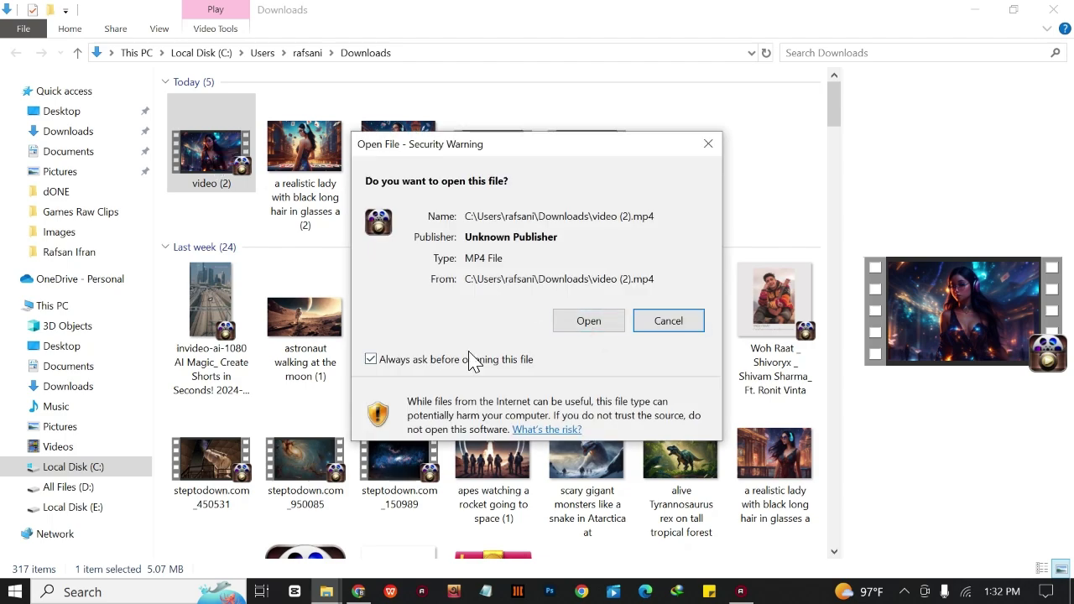
left_click(584, 321)
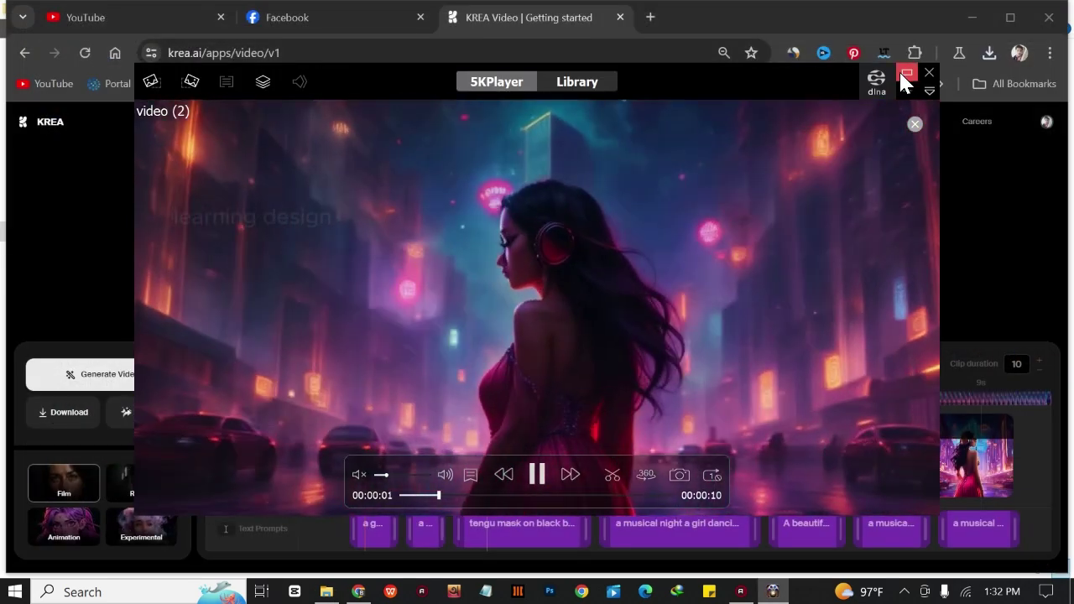
left_click(905, 72)
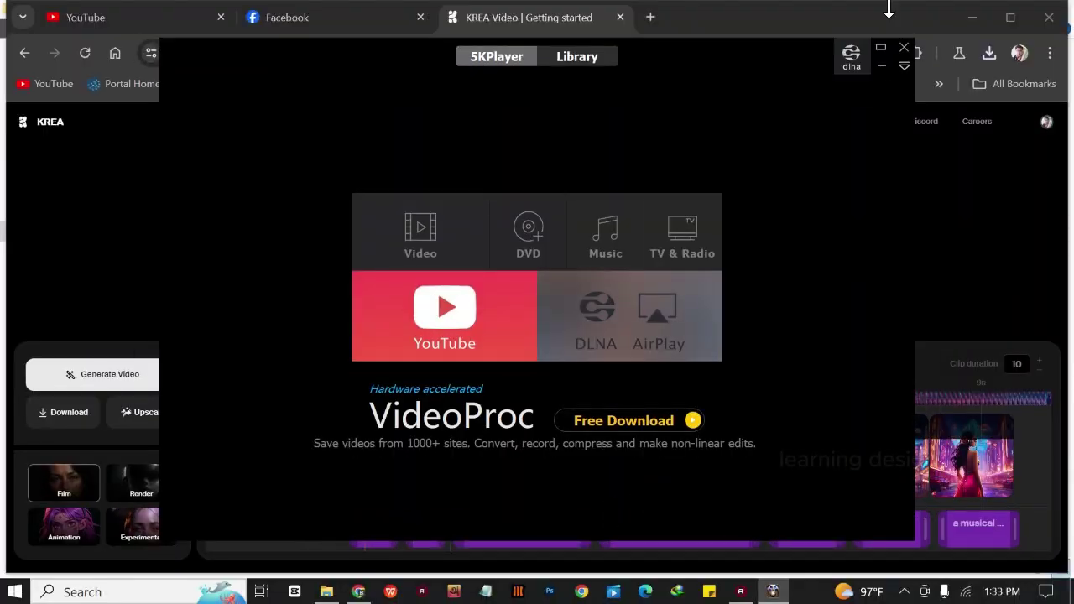
left_click(903, 61)
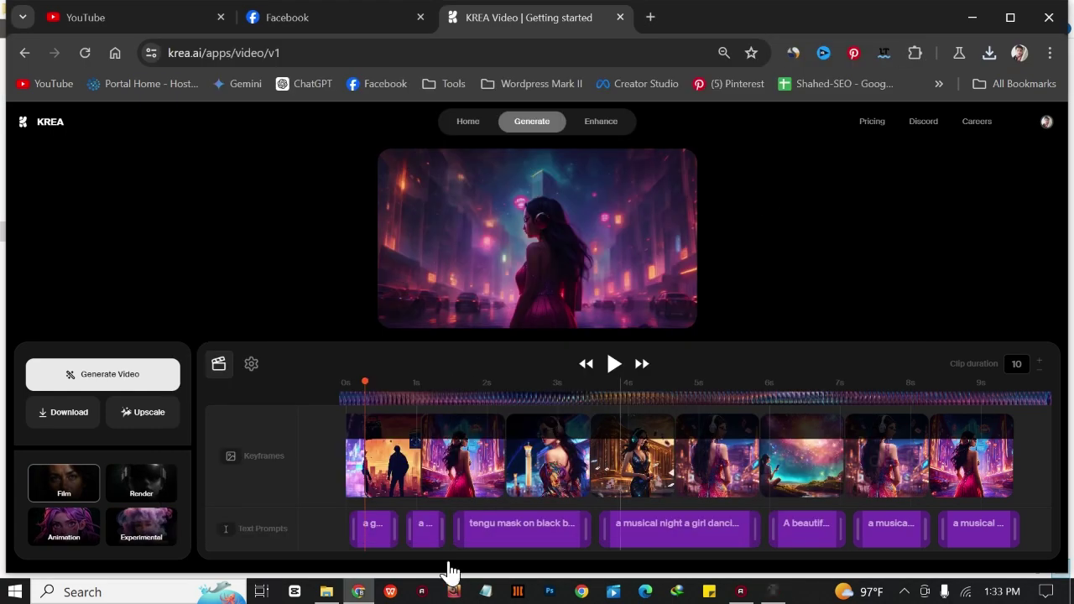
Step: Play video (1) from Downloads full size in 5KPlayer, then close the player and File Explorer
left_click(326, 592)
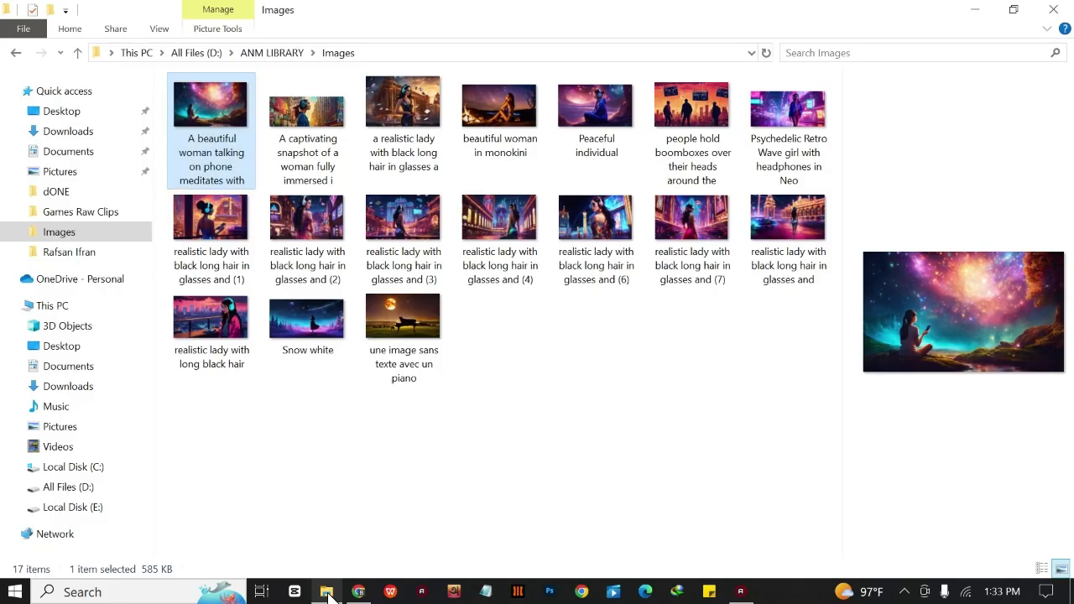
left_click(68, 130)
double_click(210, 133)
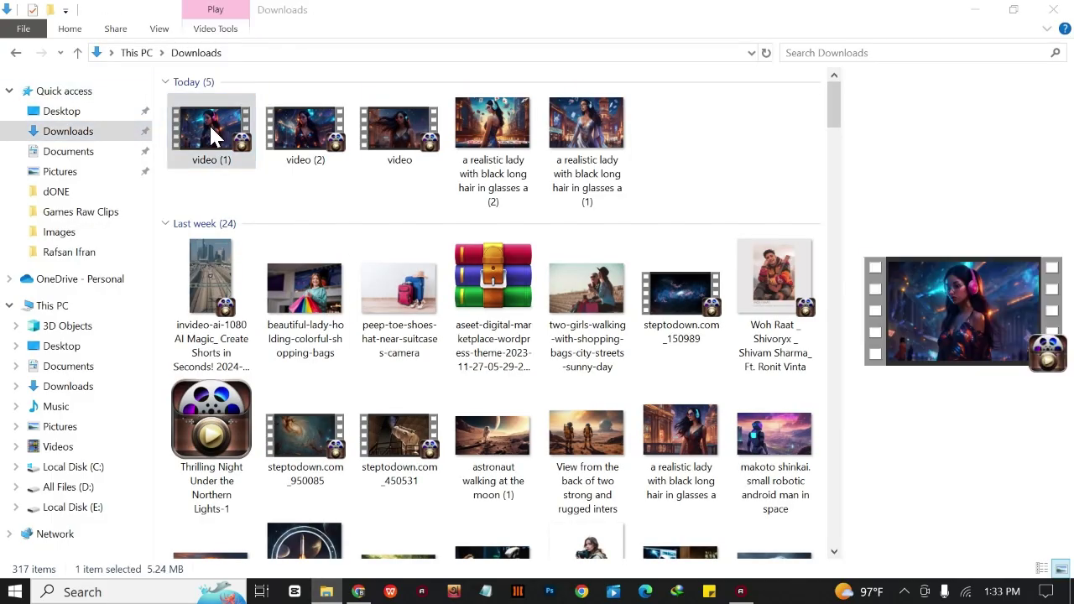
left_click(588, 322)
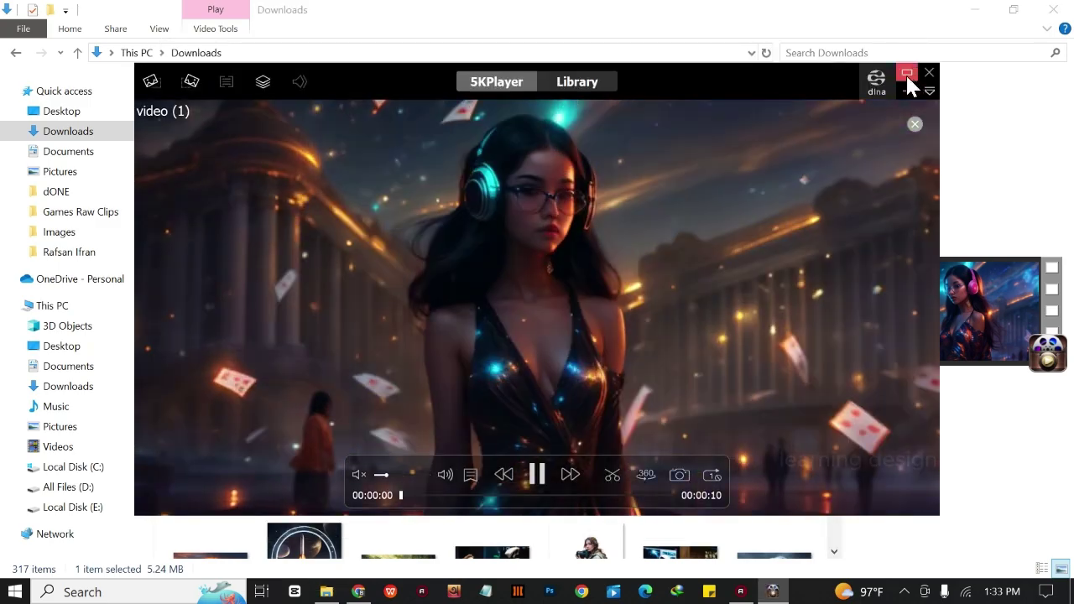
left_click(906, 87)
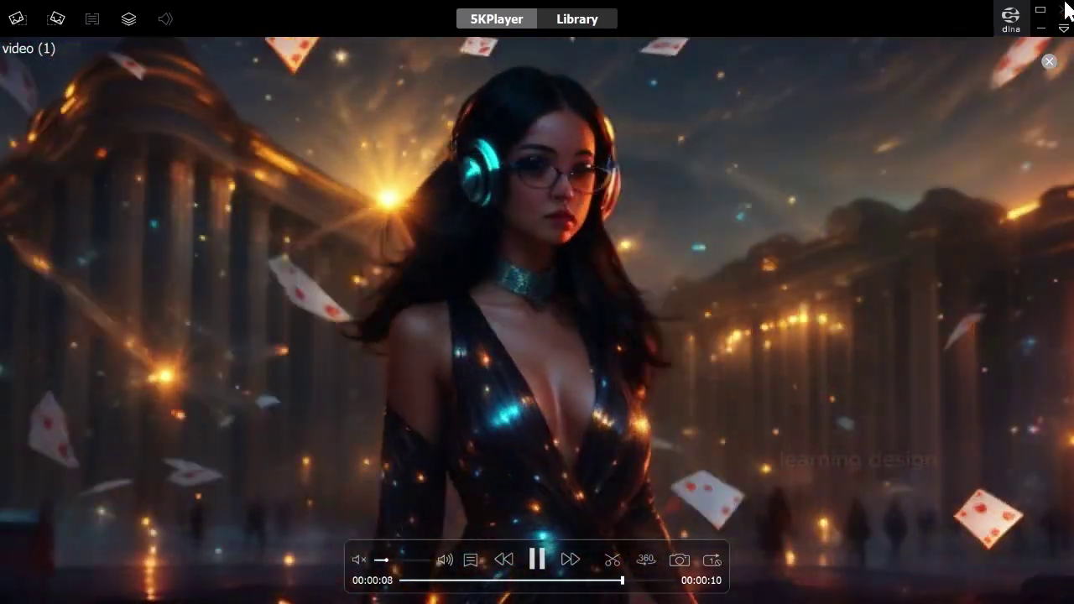
left_click(1063, 9)
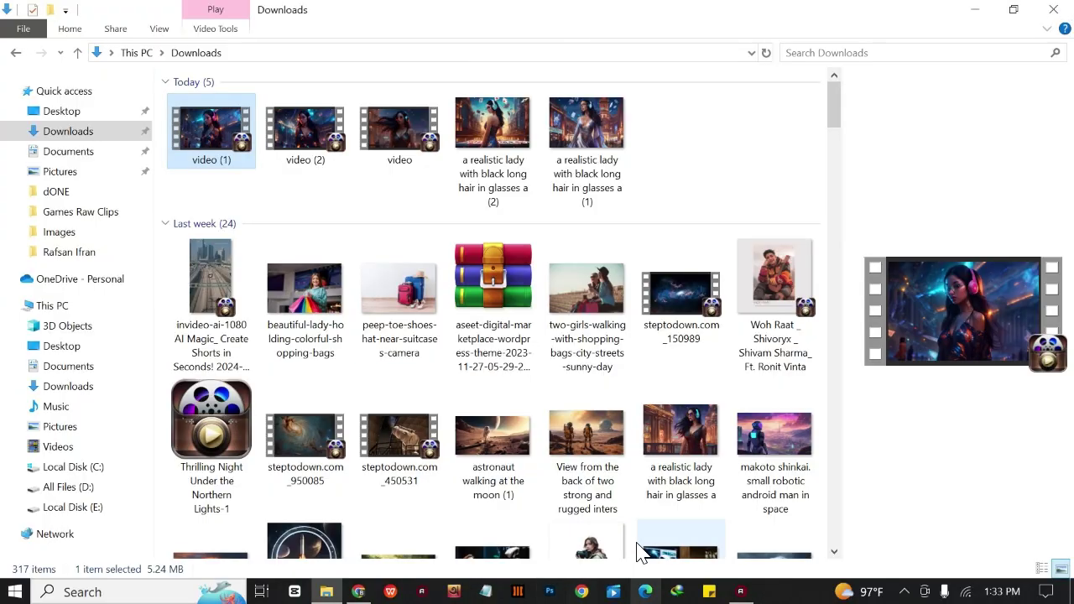
left_click(974, 9)
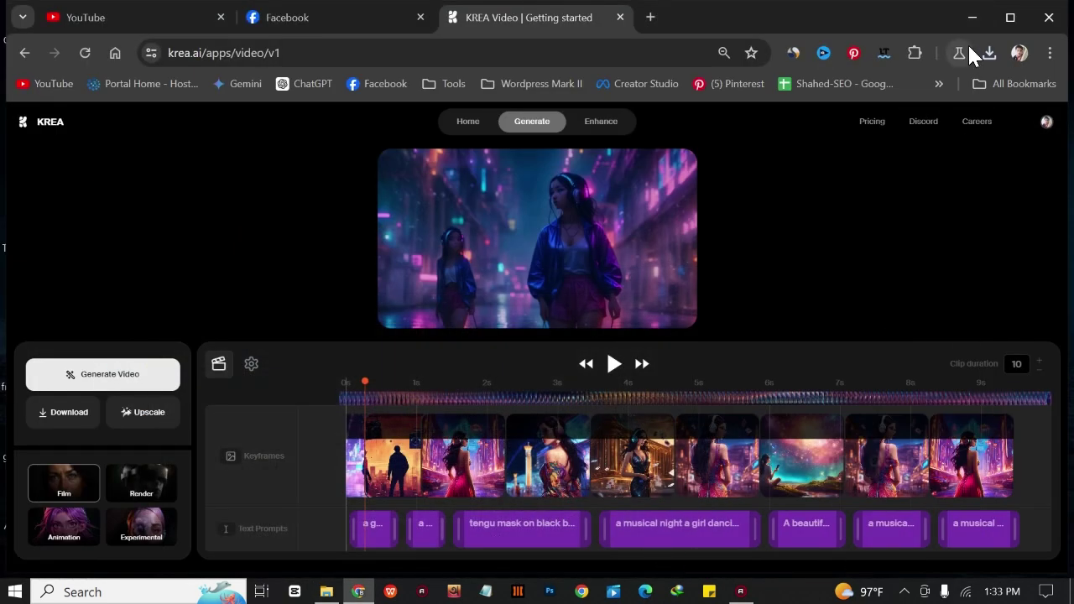
Step: Minimize Chrome, launch CapCut, and create a new project
left_click(970, 18)
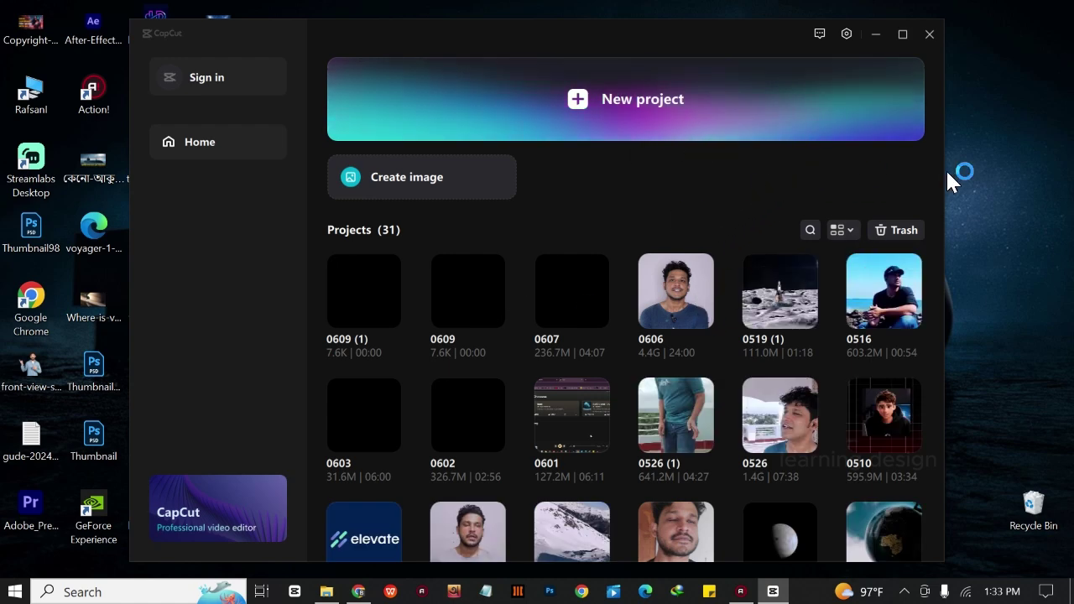
left_click(643, 119)
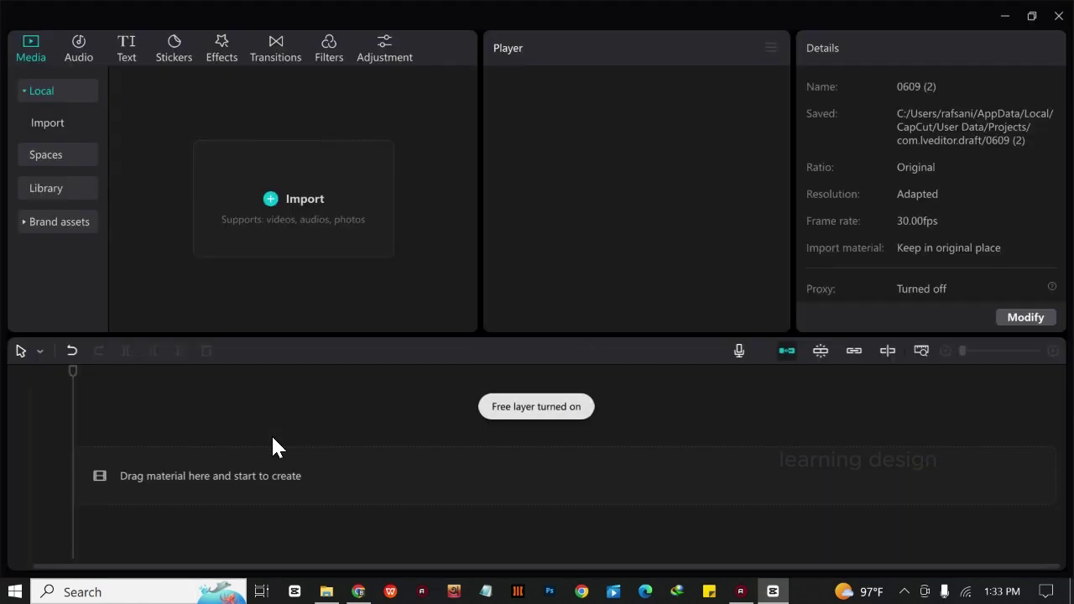
Step: Try importing video (2) and other downloaded videos from Downloads, dismissing the file-not-found error
left_click(299, 252)
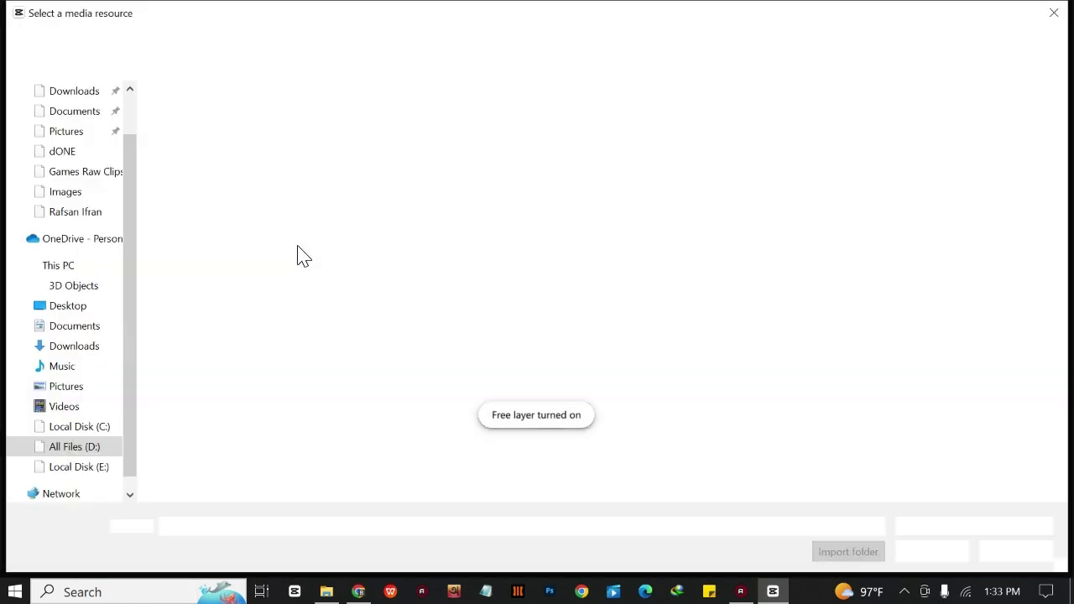
left_click(84, 93)
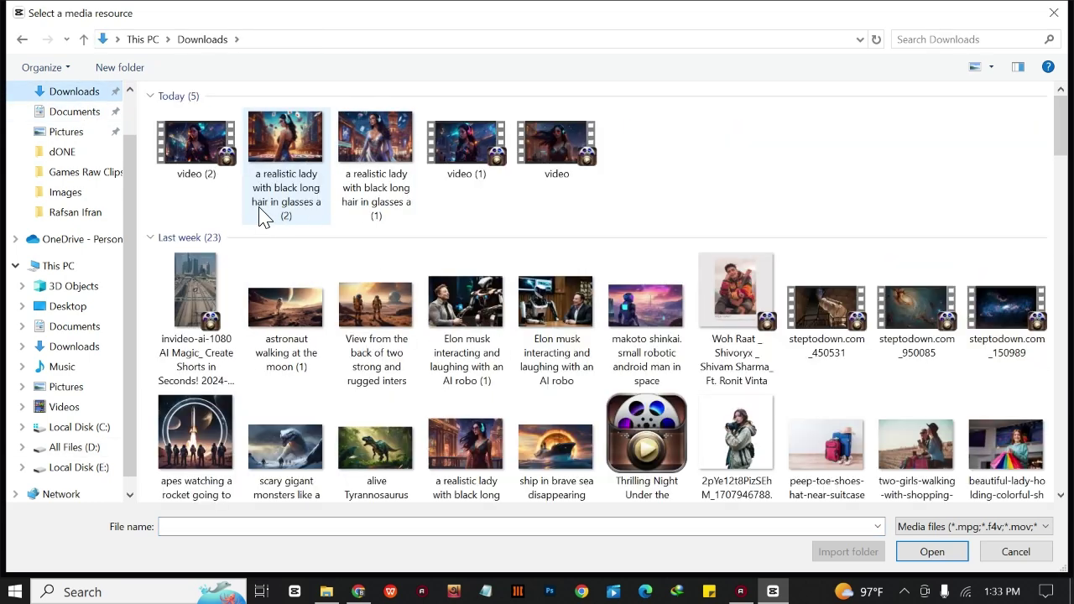
left_click(217, 175)
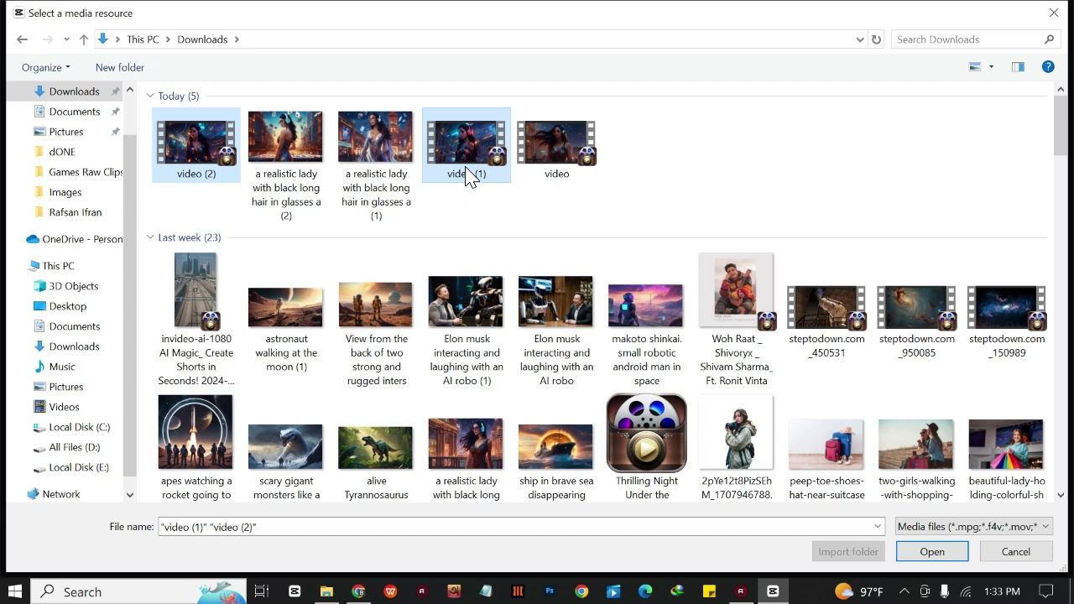
left_click(582, 161, "ctrl")
left_click(935, 551)
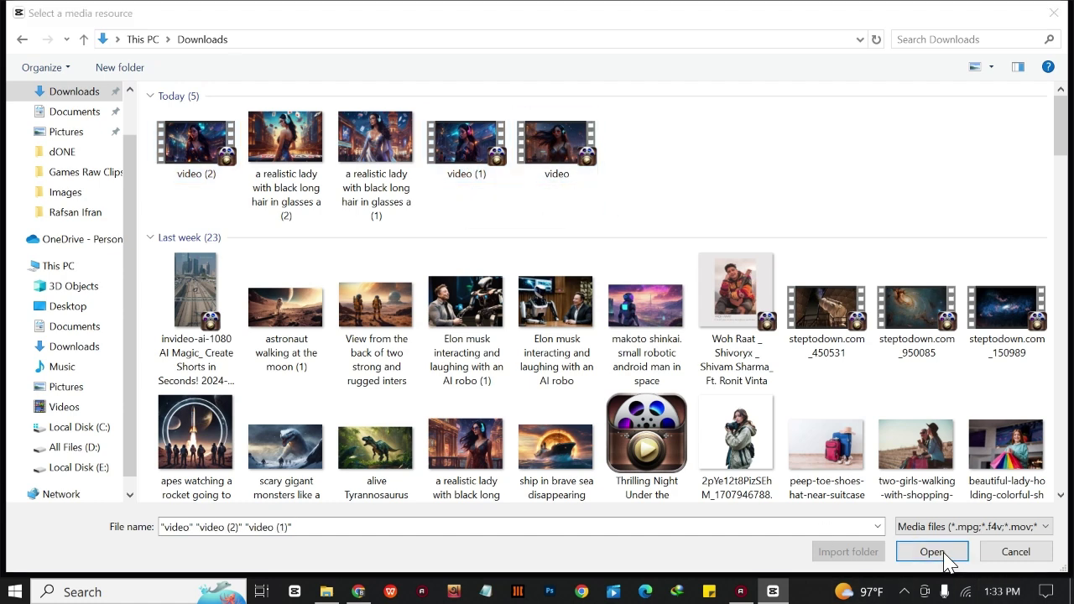
left_click(659, 310)
Step: Import video (1).mp4 and video.mp4, then import video (2)
left_click(556, 159)
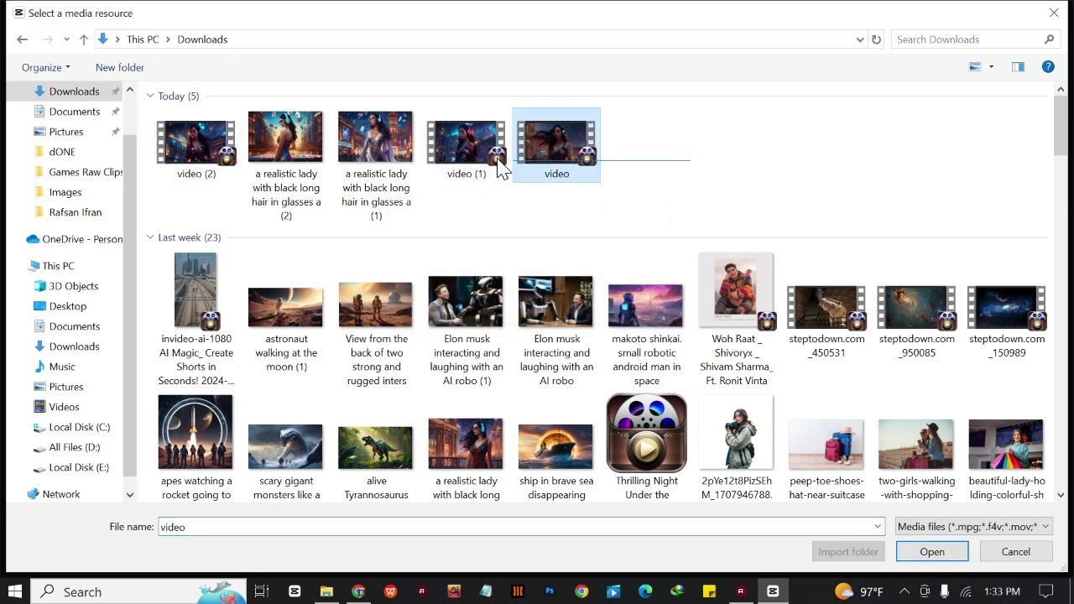
left_click(466, 151, "ctrl")
left_click(932, 552)
left_click(147, 119)
left_click(189, 159)
left_click(932, 551)
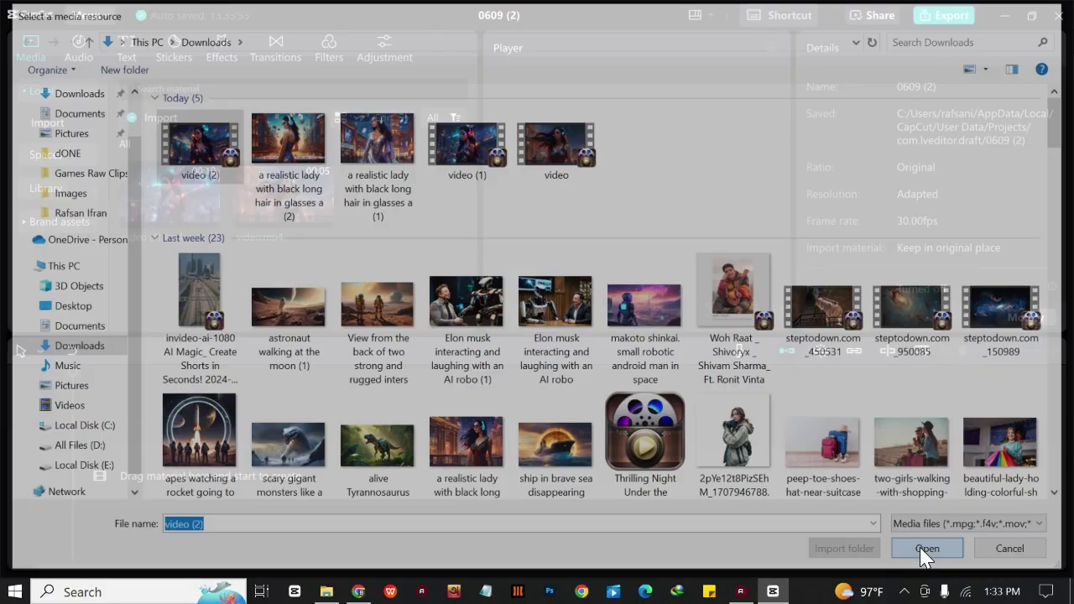